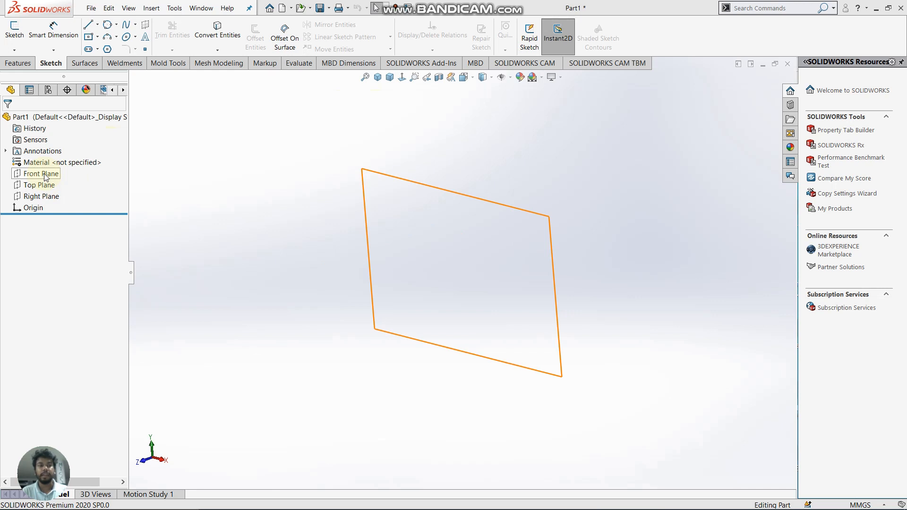
Start a sketch on the Front Plane, viewed normal to it, and draw a center rectangle about 63 by 52 mm from the origin
{"action": "left_click", "coordinate": [44, 176]}
{"action": "right_click", "coordinate": [45, 175]}
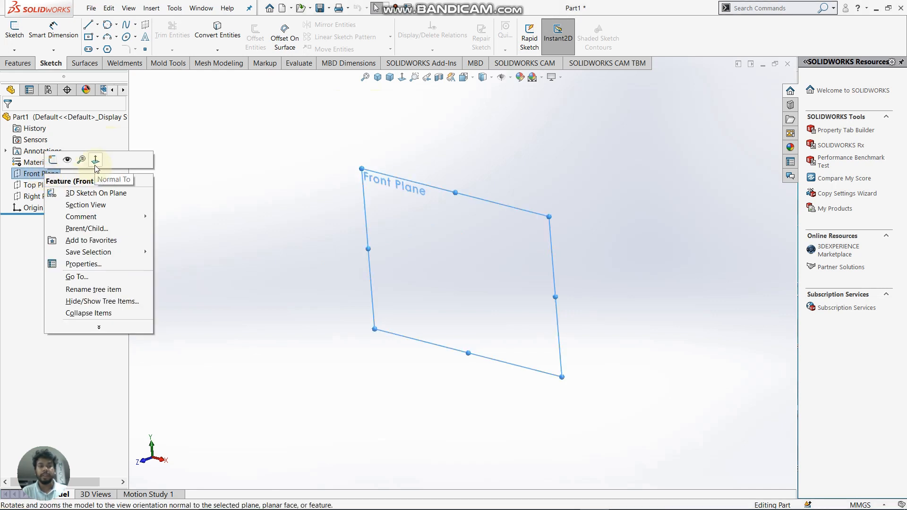
{"action": "left_click", "coordinate": [96, 162]}
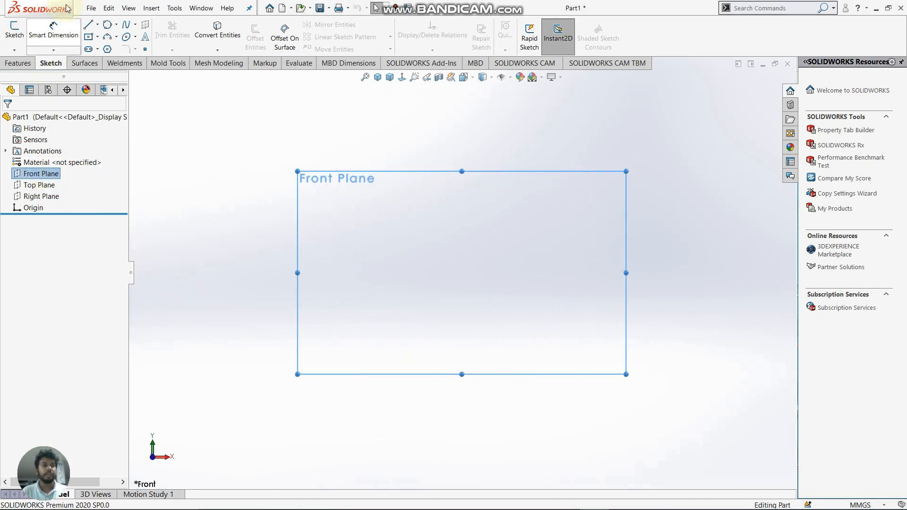
{"action": "left_click", "coordinate": [90, 38]}
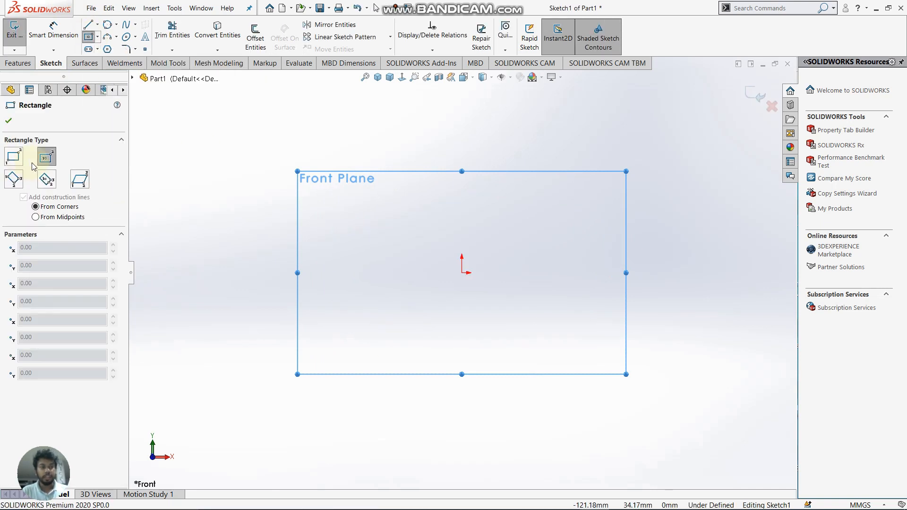
{"action": "left_click", "coordinate": [462, 273]}
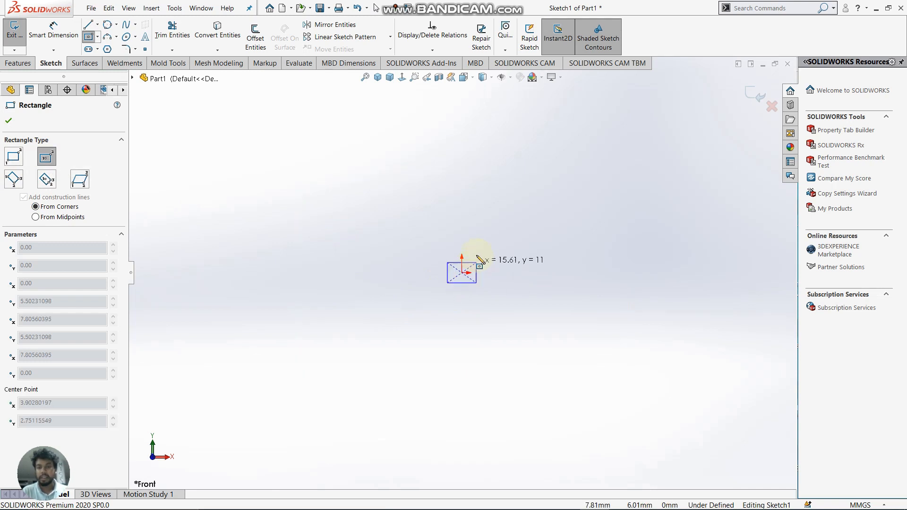
{"action": "left_click", "coordinate": [521, 222]}
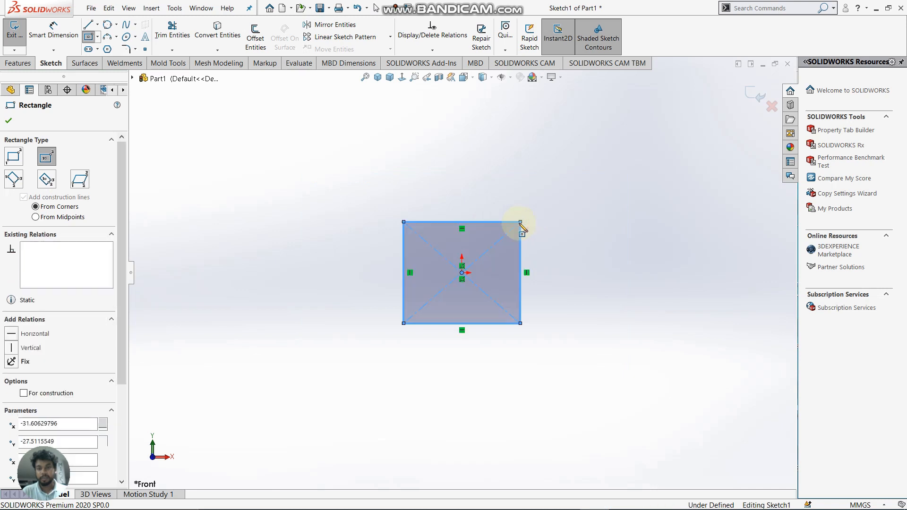
{"action": "left_click", "coordinate": [9, 121]}
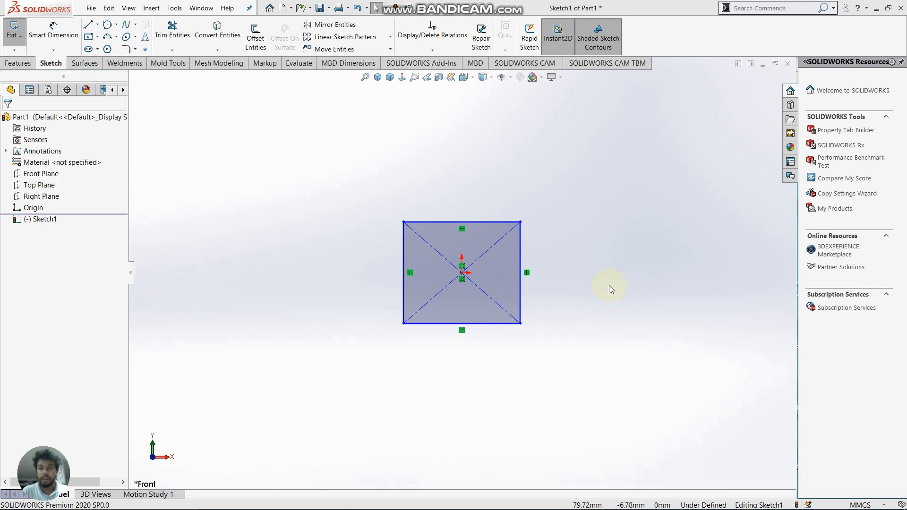
Dimension the rectangle's upper edge and one vertical side with Smart Dimension, setting both to 60 mm
{"action": "right_click_drag", "start_coordinate": [608, 285], "coordinate": [603, 241]}
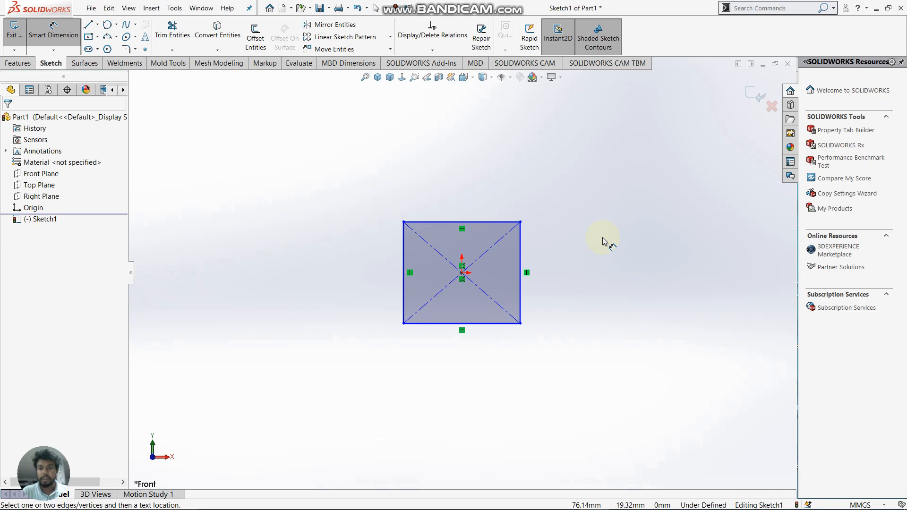
{"action": "left_click", "coordinate": [470, 225]}
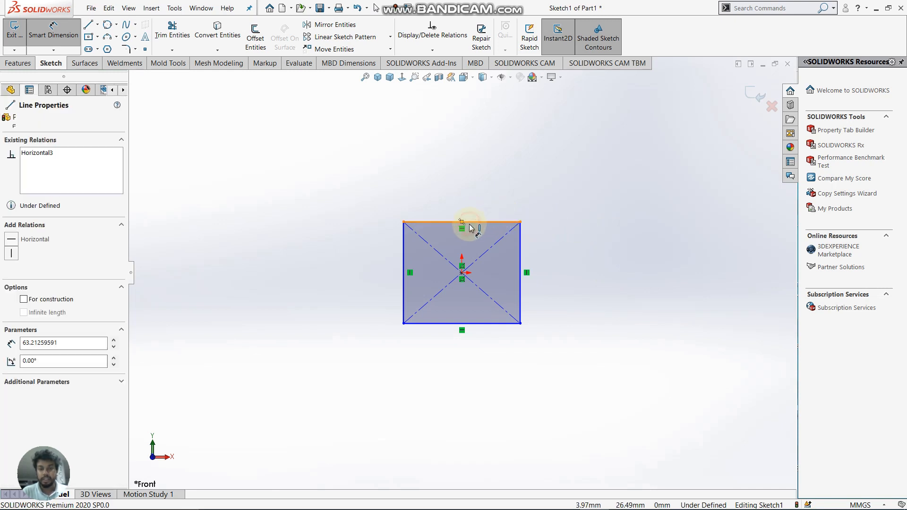
{"action": "left_click", "coordinate": [466, 197]}
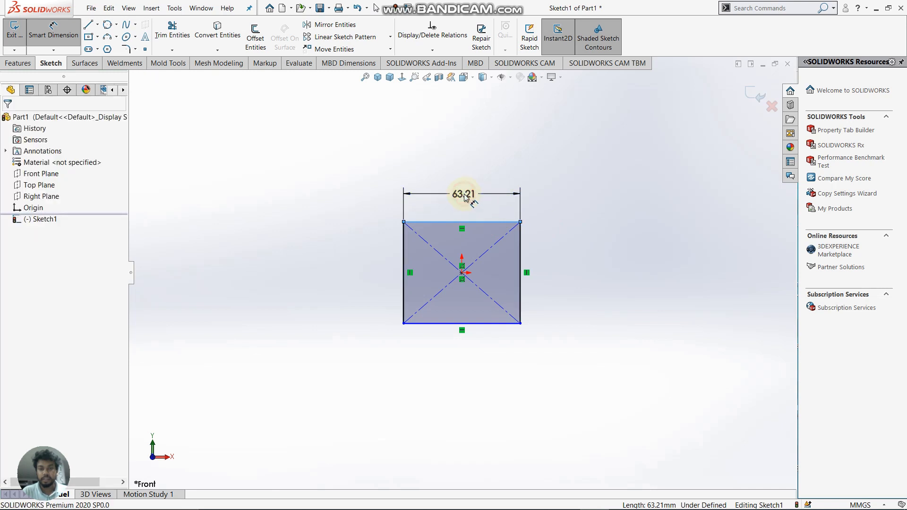
{"action": "type", "text": "60"}
{"action": "key", "text": "Return"}
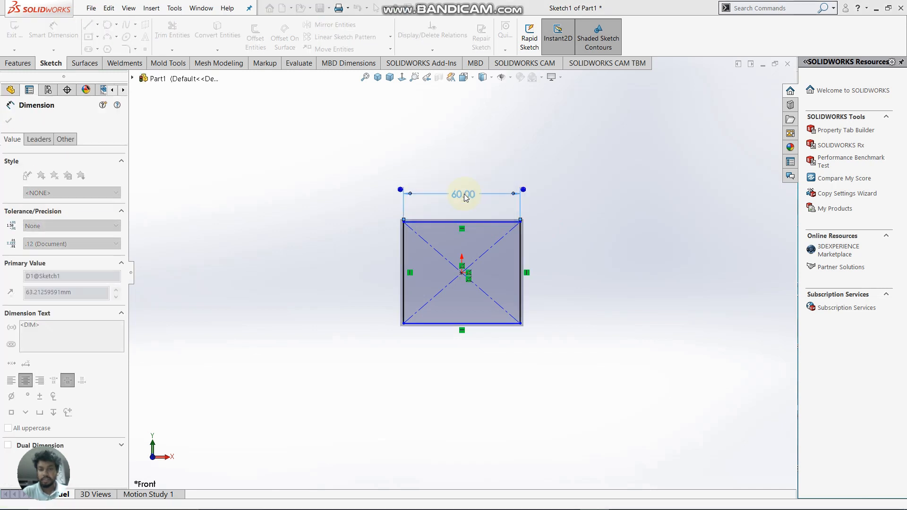
{"action": "left_click", "coordinate": [520, 252]}
{"action": "left_click", "coordinate": [569, 258]}
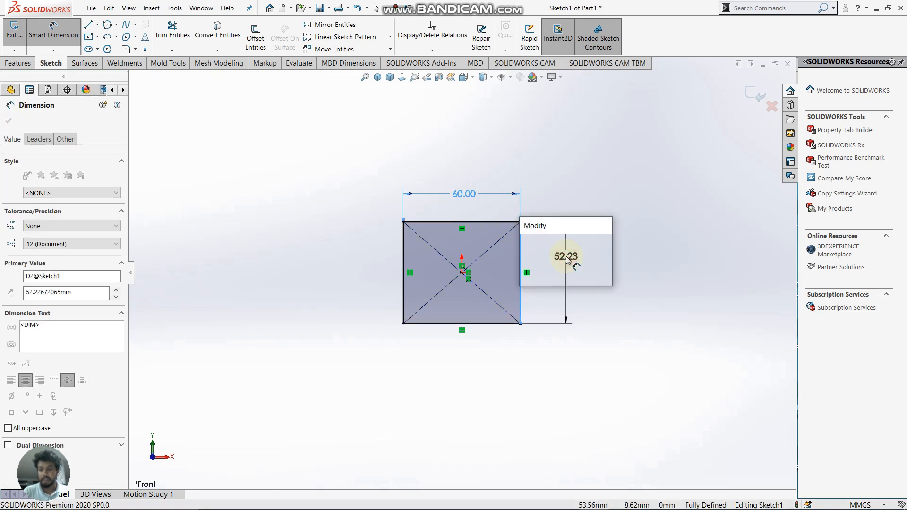
{"action": "type", "text": "60"}
{"action": "key", "text": "Return"}
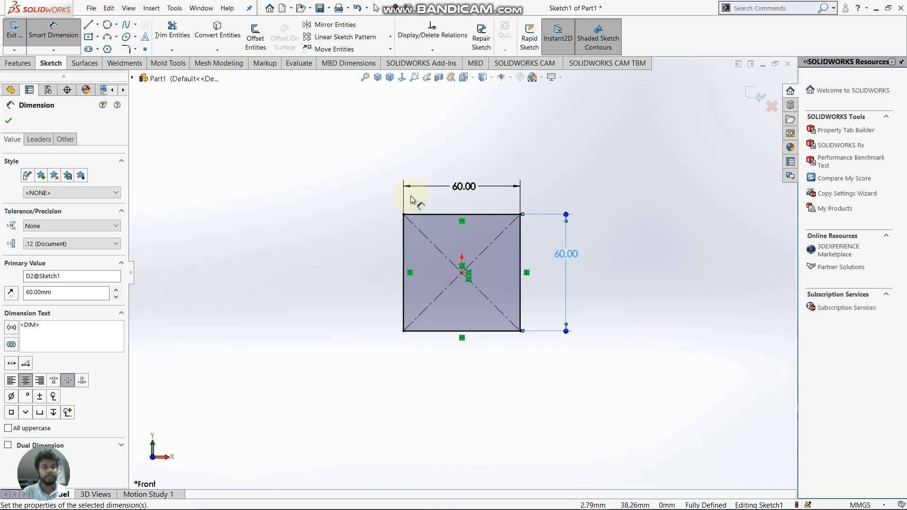
{"action": "left_click", "coordinate": [8, 120]}
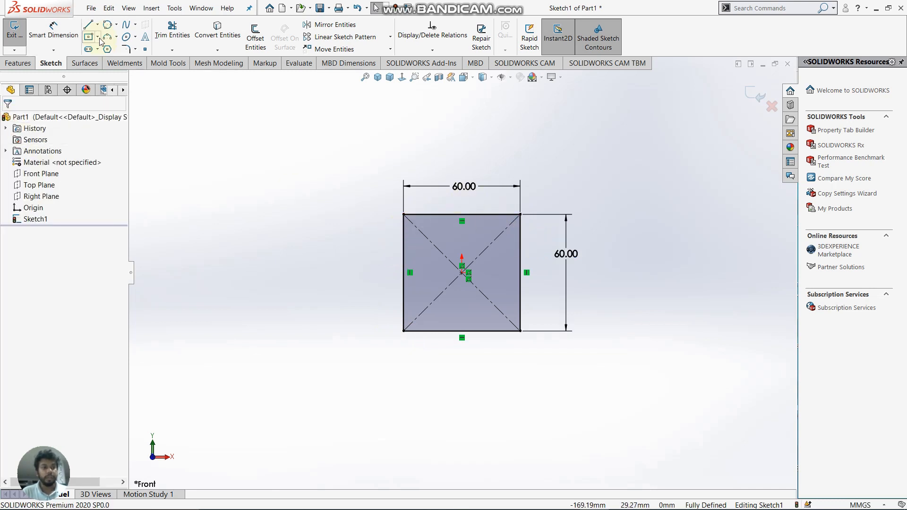
Draw a corner rectangle about 46 by 47 mm above and to the left of the 60 mm square
{"action": "left_click", "coordinate": [98, 37]}
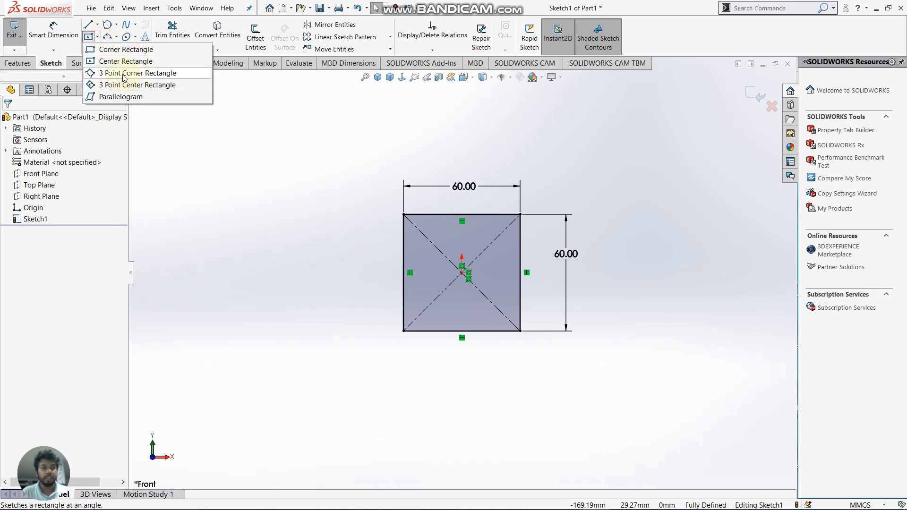
{"action": "left_click", "coordinate": [126, 50]}
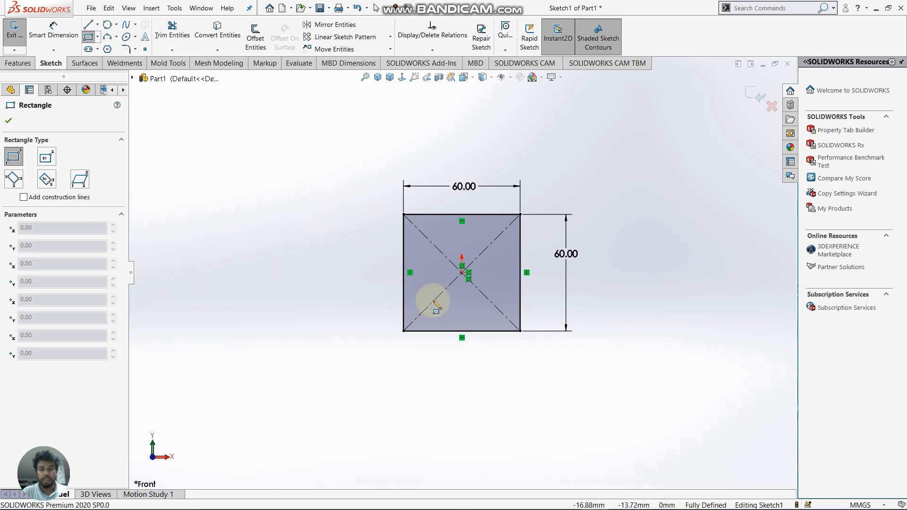
{"action": "left_click", "coordinate": [254, 216]}
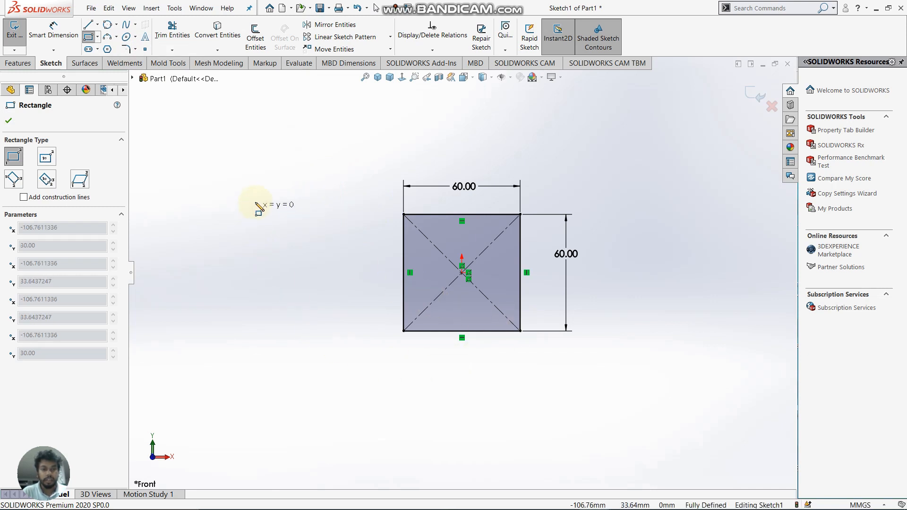
{"action": "left_click", "coordinate": [344, 123]}
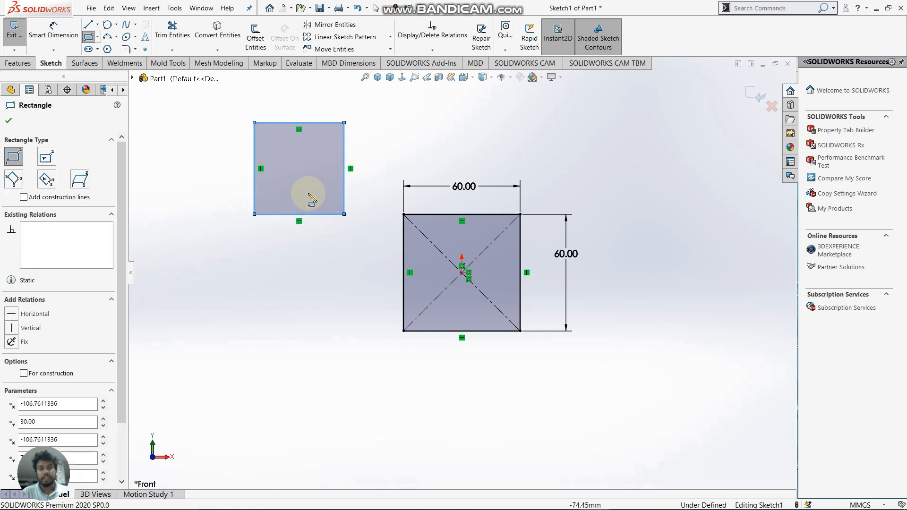
Draw a slightly tilted 3 point corner rectangle about 59 by 64 mm to the right of the 60 mm square
{"action": "left_click", "coordinate": [13, 181]}
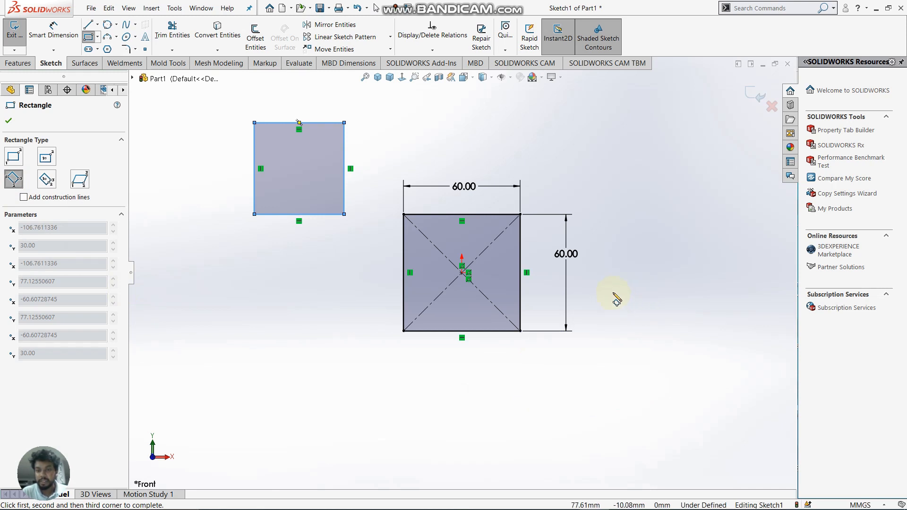
{"action": "left_click", "coordinate": [613, 292]}
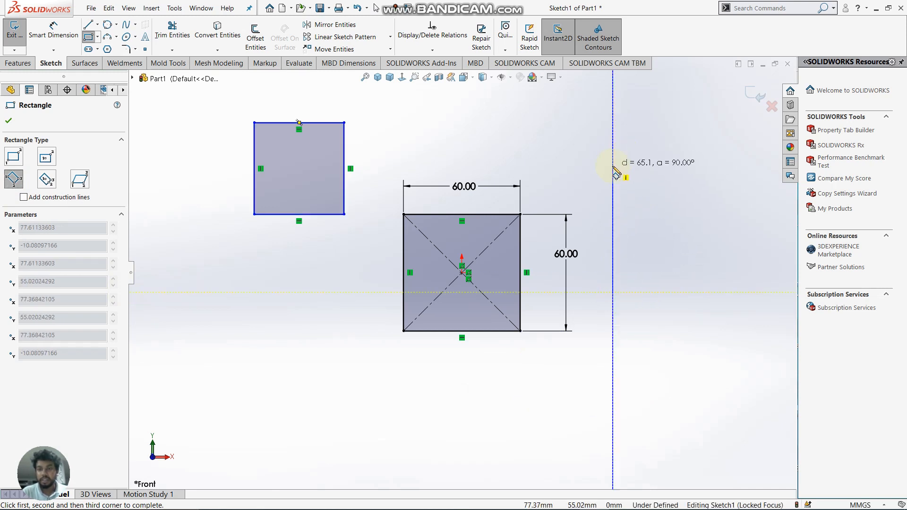
{"action": "left_click", "coordinate": [627, 179]}
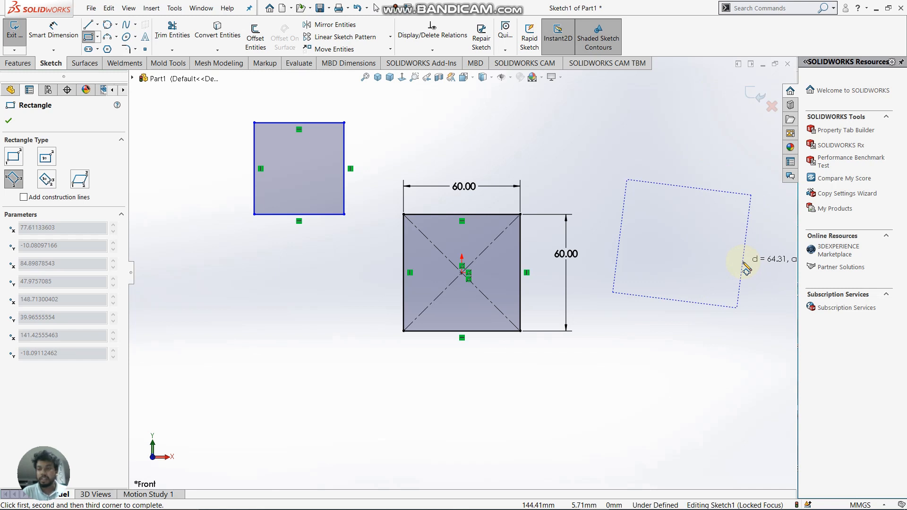
{"action": "left_click", "coordinate": [745, 269]}
{"action": "scroll", "coordinate": [679, 235], "scroll_direction": "down", "scroll_amount": 3}
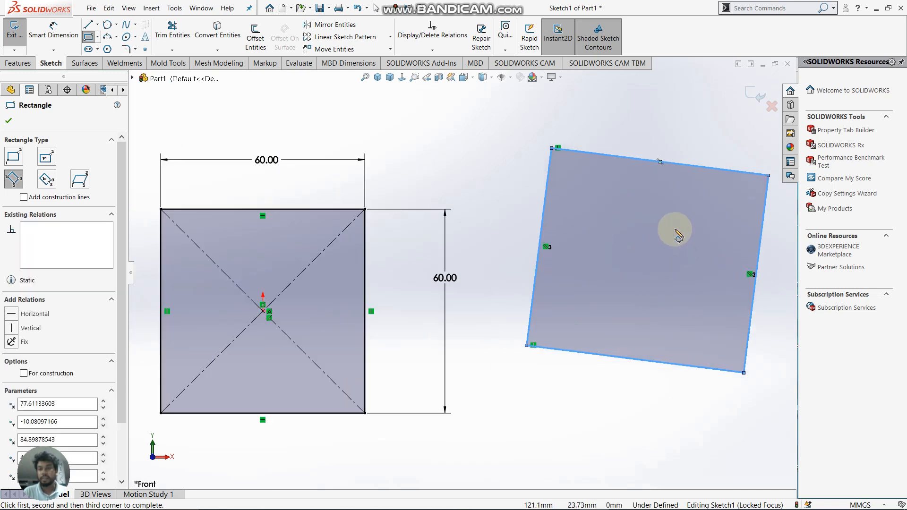
{"action": "scroll", "coordinate": [462, 273], "scroll_direction": "up", "scroll_amount": 3}
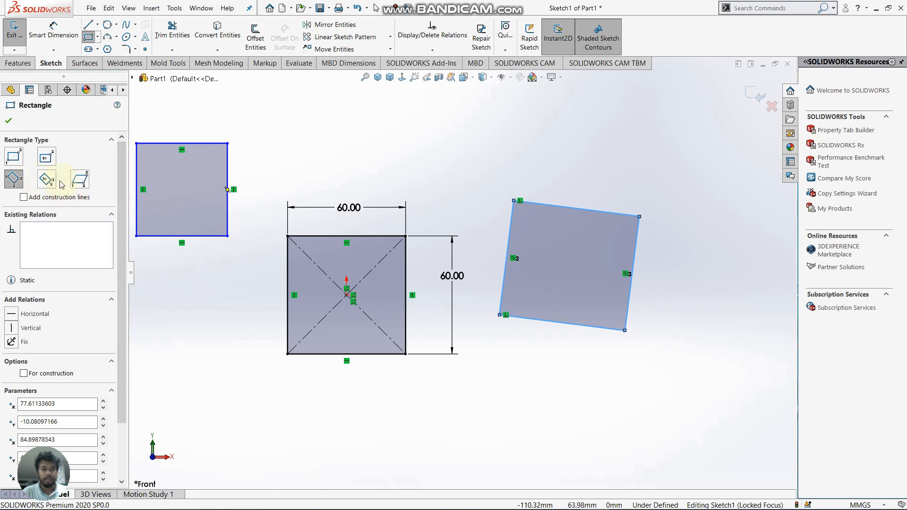
{"action": "left_click", "coordinate": [8, 122]}
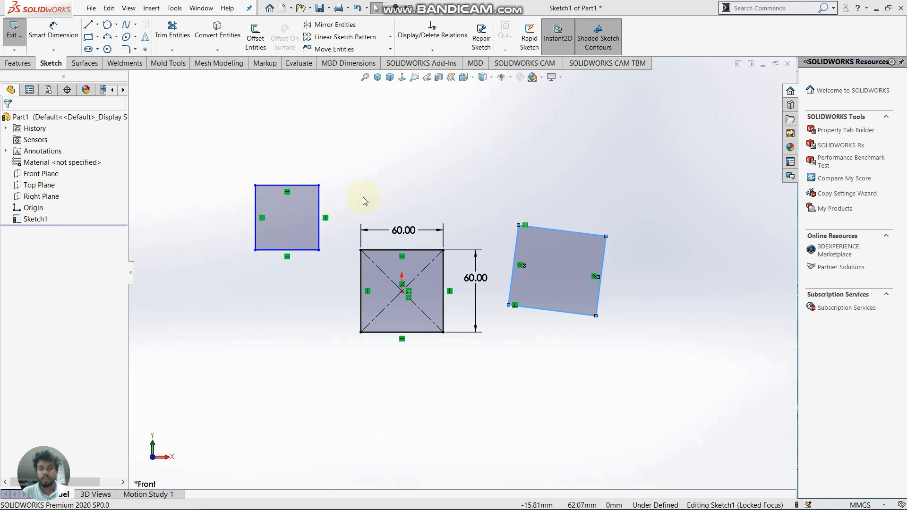
Remove all three rectangles from the sketch with Power trim
{"action": "left_click", "coordinate": [163, 28]}
{"action": "left_click_drag", "start_coordinate": [281, 144], "coordinate": [283, 242]}
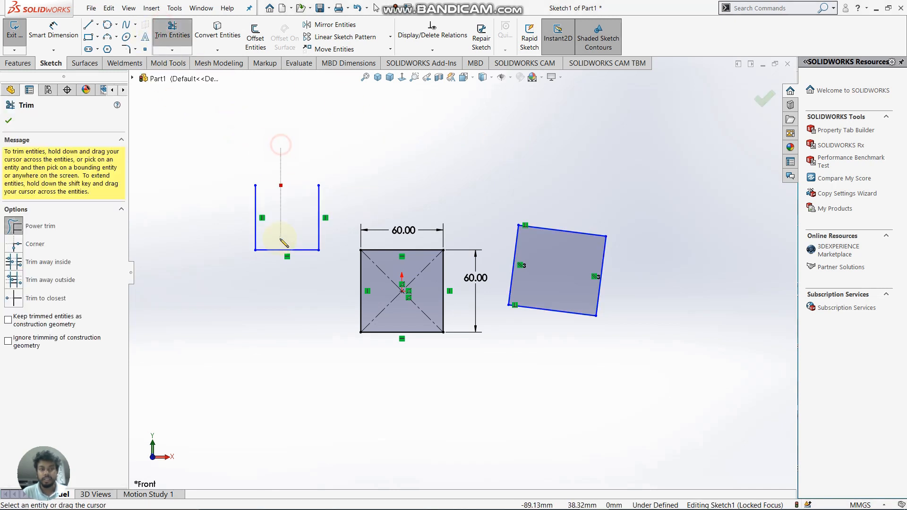
{"action": "mouse_move", "coordinate": [212, 219]}
{"action": "left_mouse_down"}
{"action": "mouse_move", "coordinate": [263, 260]}
{"action": "mouse_move", "coordinate": [397, 264]}
{"action": "mouse_move", "coordinate": [409, 283]}
{"action": "mouse_move", "coordinate": [384, 308]}
{"action": "mouse_move", "coordinate": [472, 263]}
{"action": "mouse_move", "coordinate": [633, 336]}
{"action": "mouse_move", "coordinate": [567, 294]}
{"action": "left_mouse_up"}
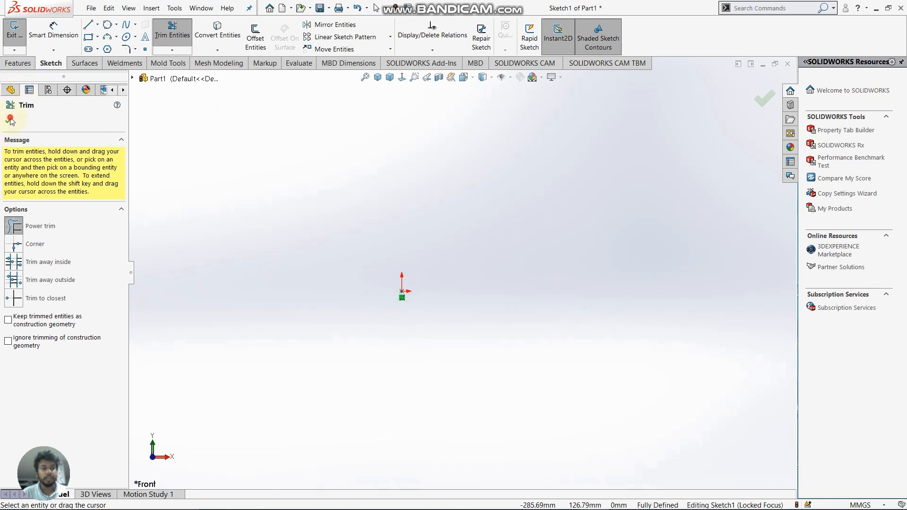
{"action": "left_click", "coordinate": [8, 120]}
Sketch a closed spline about 715 mm long, starting at the origin, passing through six points around it and ending at the origin
{"action": "left_click", "coordinate": [135, 26]}
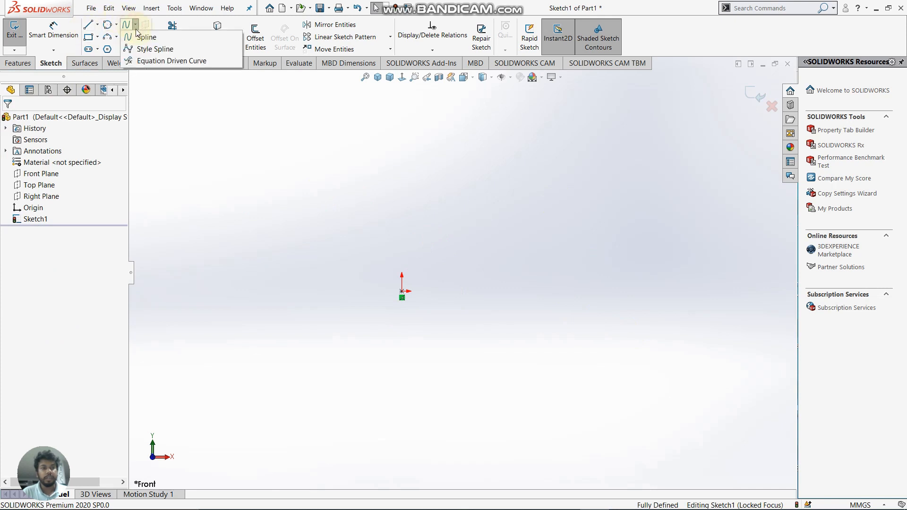
{"action": "left_click", "coordinate": [166, 39]}
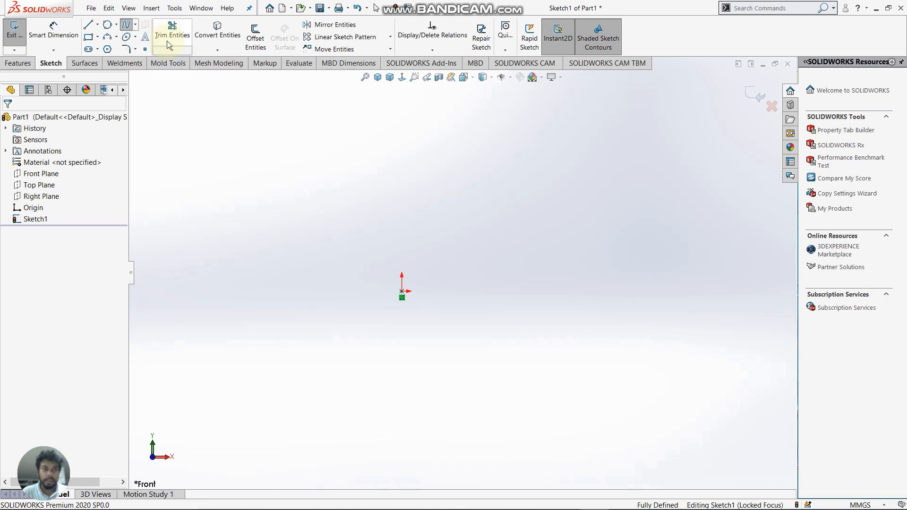
{"action": "left_click", "coordinate": [402, 292]}
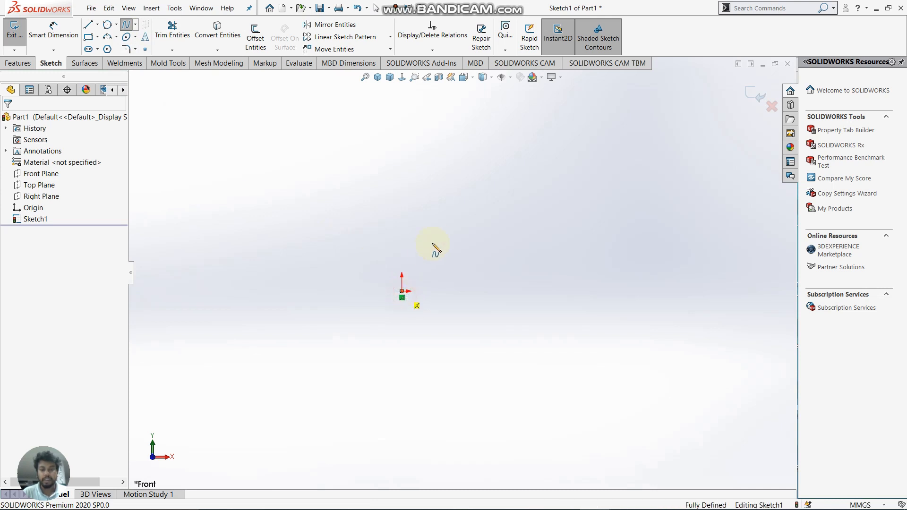
{"action": "left_click", "coordinate": [468, 182]}
{"action": "left_click", "coordinate": [599, 285]}
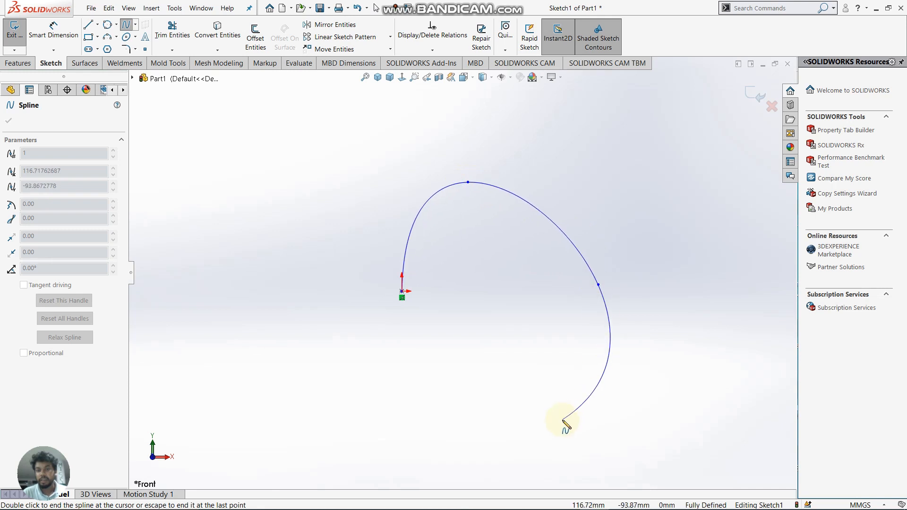
{"action": "left_click", "coordinate": [553, 419]}
{"action": "left_click", "coordinate": [350, 427]}
{"action": "left_click", "coordinate": [298, 308]}
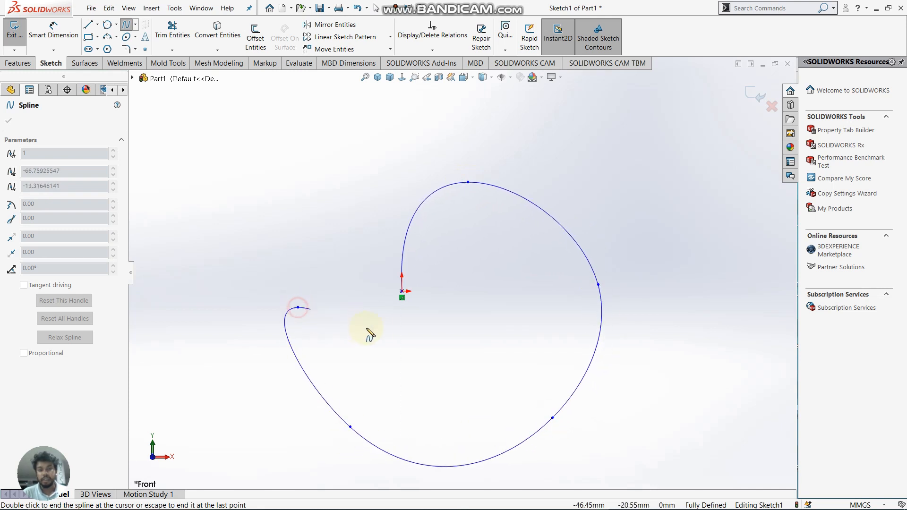
{"action": "left_click", "coordinate": [402, 327]}
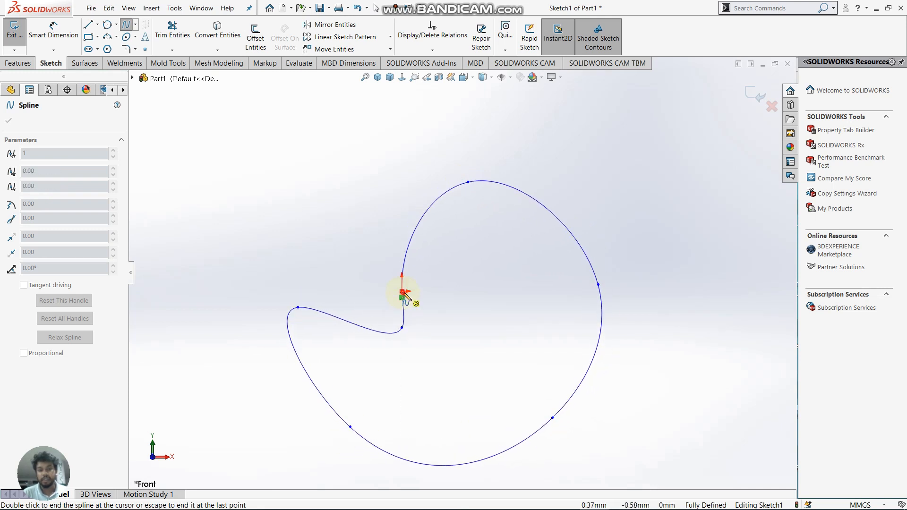
{"action": "left_click", "coordinate": [402, 292]}
{"action": "scroll", "coordinate": [353, 303], "scroll_direction": "up", "scroll_amount": 2}
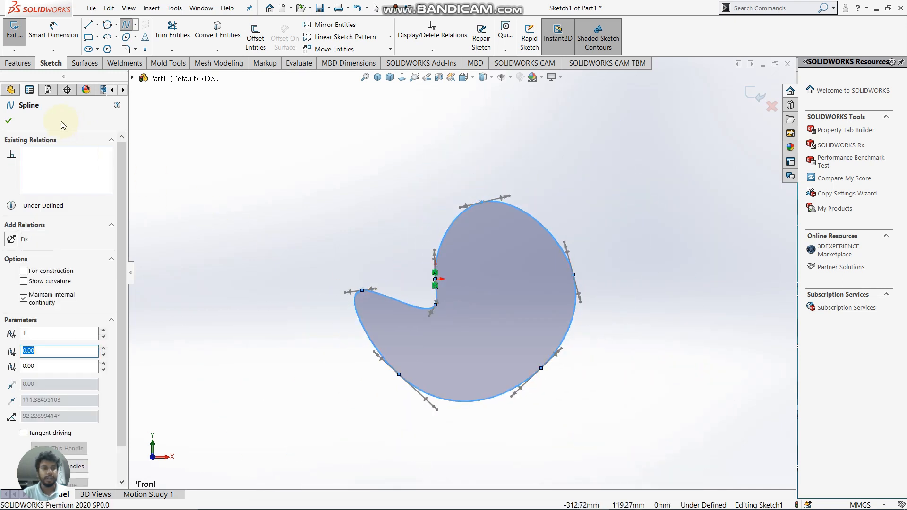
{"action": "left_click", "coordinate": [11, 121]}
Reshape the spline by moving its point just below the origin to a spot up and left of the origin
{"action": "scroll", "coordinate": [423, 337], "scroll_direction": "down", "scroll_amount": 2}
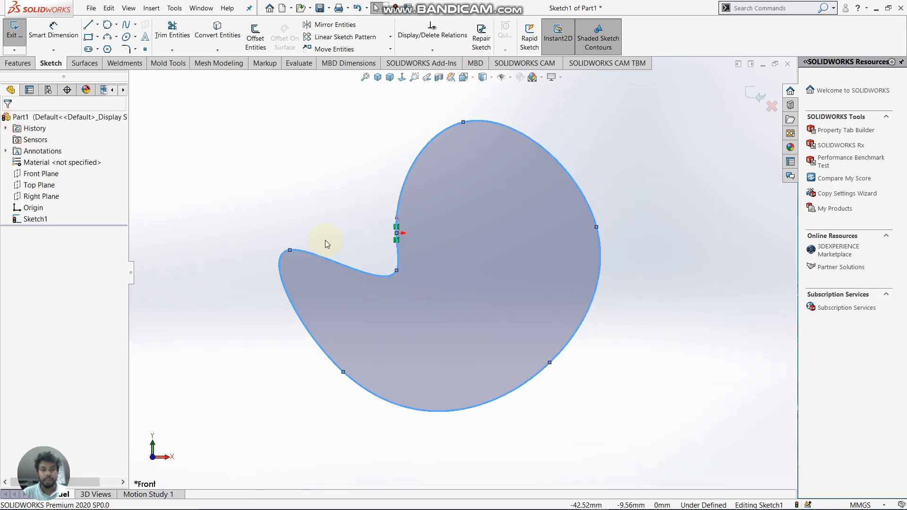
{"action": "left_click", "coordinate": [324, 260]}
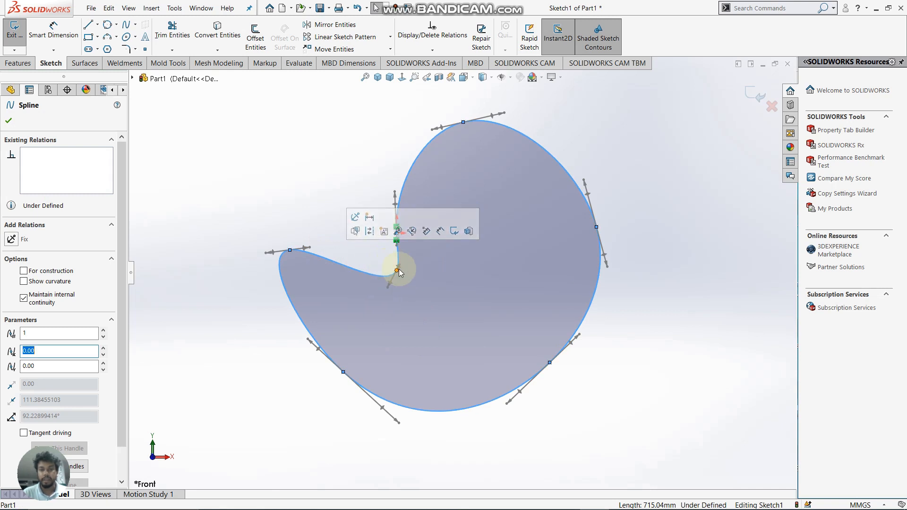
{"action": "left_click_drag", "start_coordinate": [399, 270], "coordinate": [362, 220]}
{"action": "left_click", "coordinate": [245, 176]}
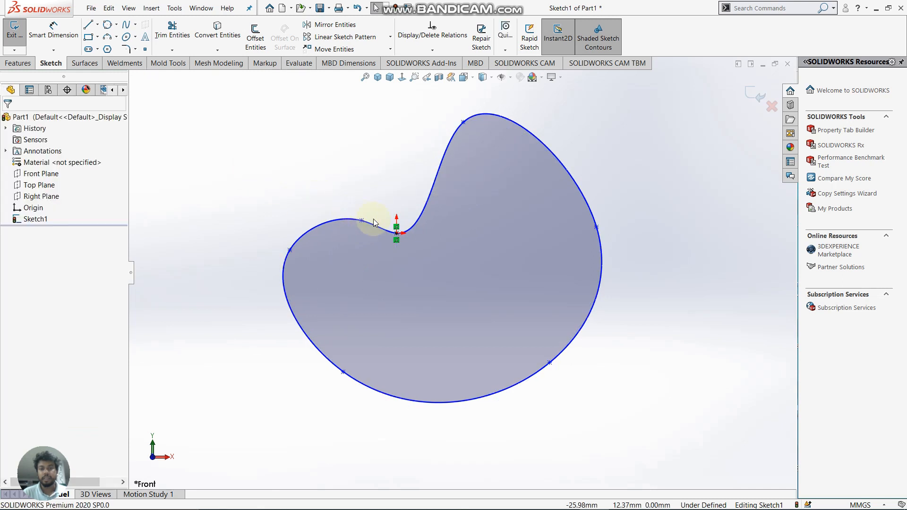
Reshape the closed spline by stretching the tangent handle at its topmost spline point outward, flattening the handle's angle
{"action": "left_click", "coordinate": [474, 118]}
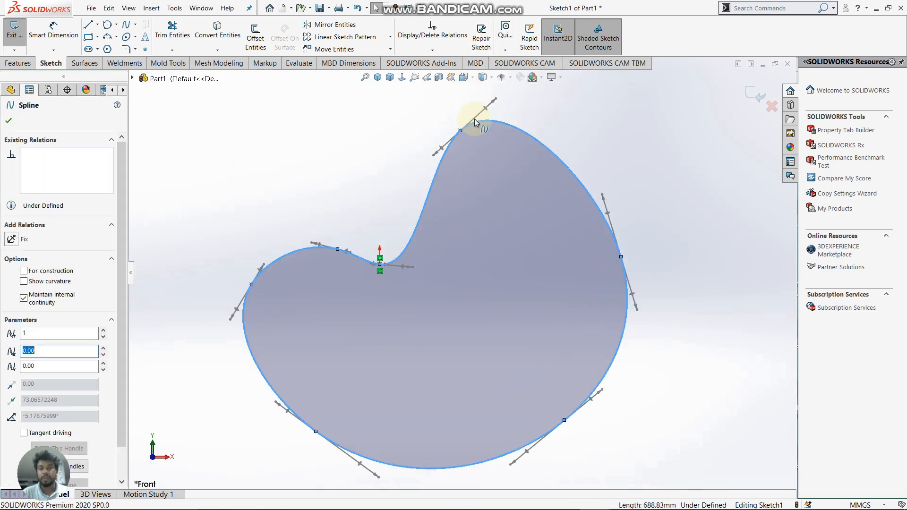
{"action": "scroll", "coordinate": [474, 118], "scroll_direction": "down", "scroll_amount": 3}
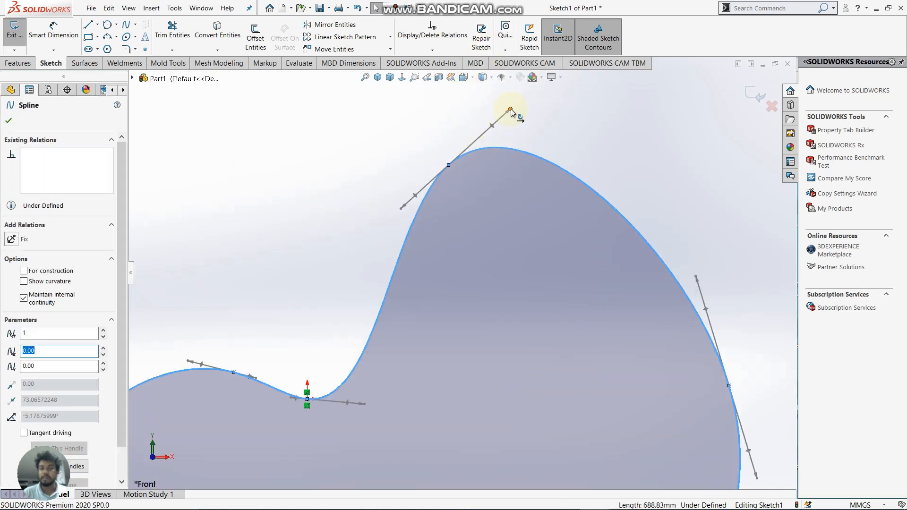
{"action": "left_click_drag", "start_coordinate": [510, 110], "coordinate": [591, 101]}
{"action": "scroll", "coordinate": [455, 276], "scroll_direction": "up", "scroll_amount": 6}
{"action": "scroll", "coordinate": [333, 299], "scroll_direction": "down", "scroll_amount": 5}
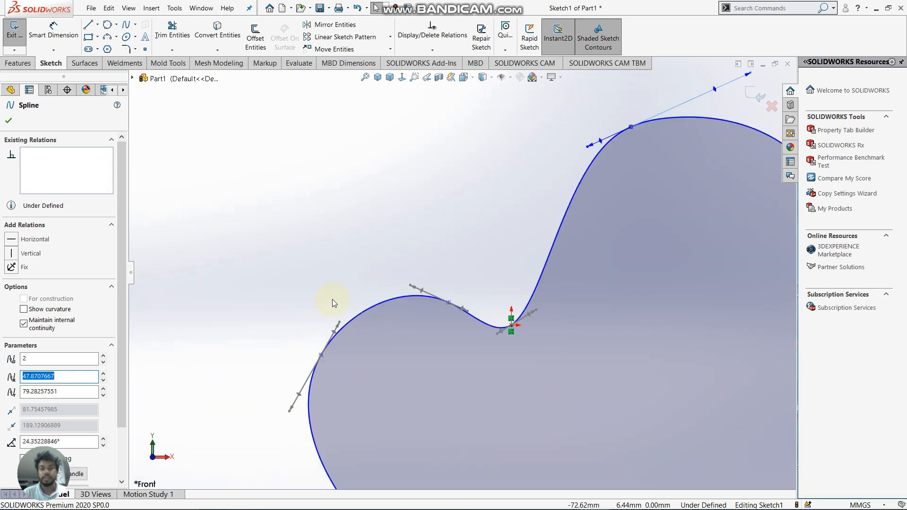
{"action": "left_click", "coordinate": [381, 270]}
{"action": "scroll", "coordinate": [381, 270], "scroll_direction": "up", "scroll_amount": 3}
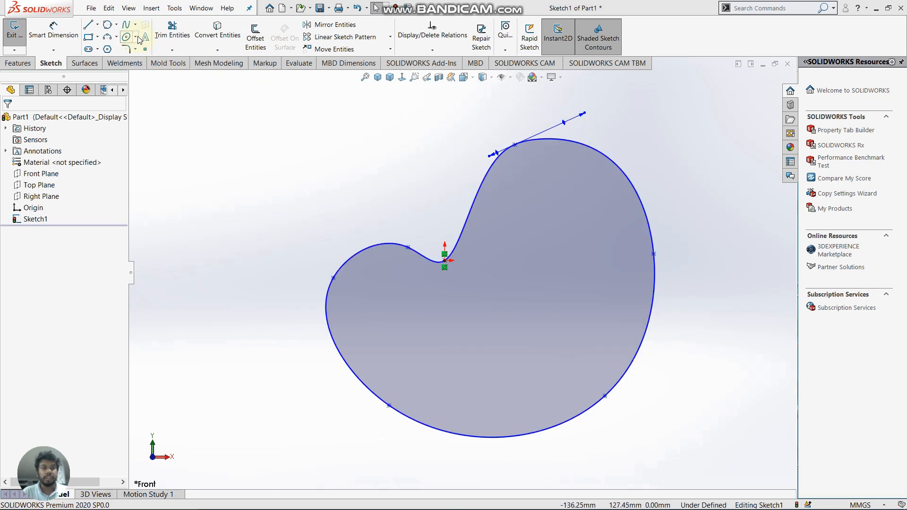
{"action": "scroll", "coordinate": [378, 238], "scroll_direction": "up", "scroll_amount": 3}
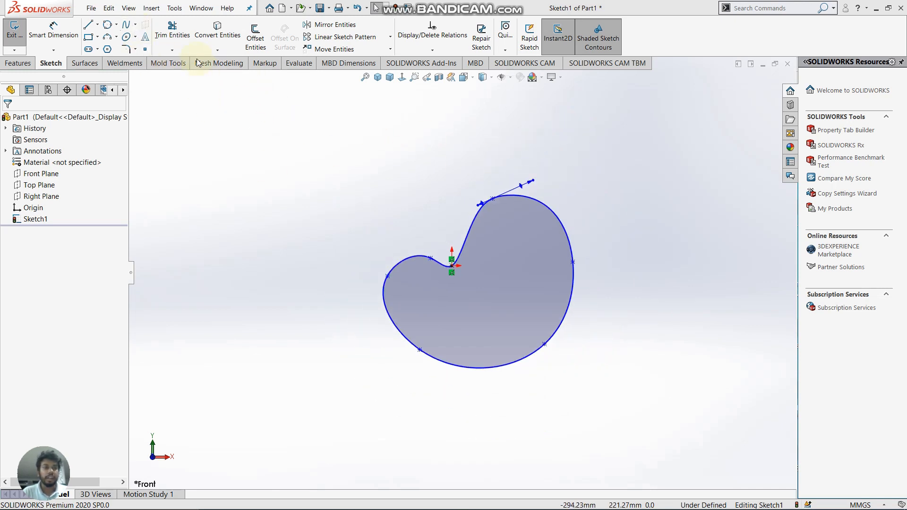
Sketch a closed Bezier style spline up and left of the origin, with six control vertices between its coincident start and end points
{"action": "left_click", "coordinate": [136, 25]}
{"action": "left_click", "coordinate": [141, 46]}
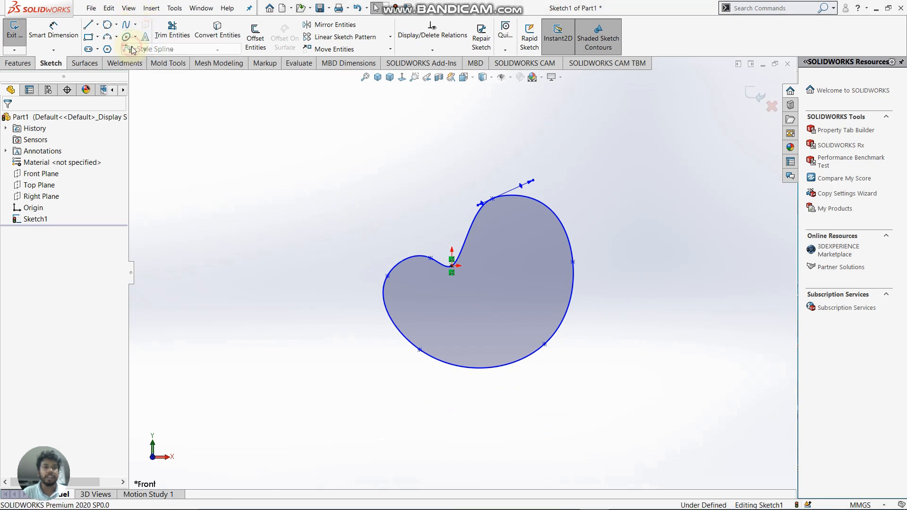
{"action": "scroll", "coordinate": [276, 168], "scroll_direction": "up", "scroll_amount": 2}
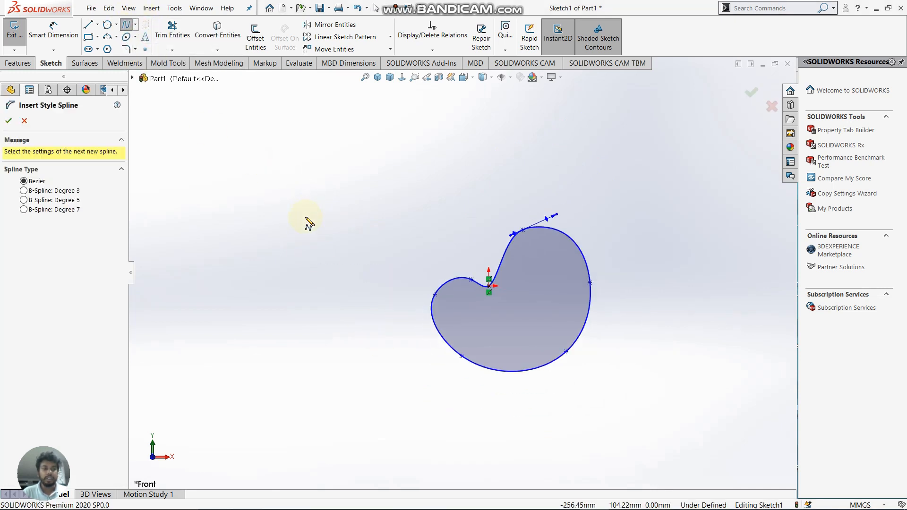
{"action": "scroll", "coordinate": [308, 224], "scroll_direction": "down", "scroll_amount": 3}
{"action": "scroll", "coordinate": [373, 232], "scroll_direction": "up", "scroll_amount": 2}
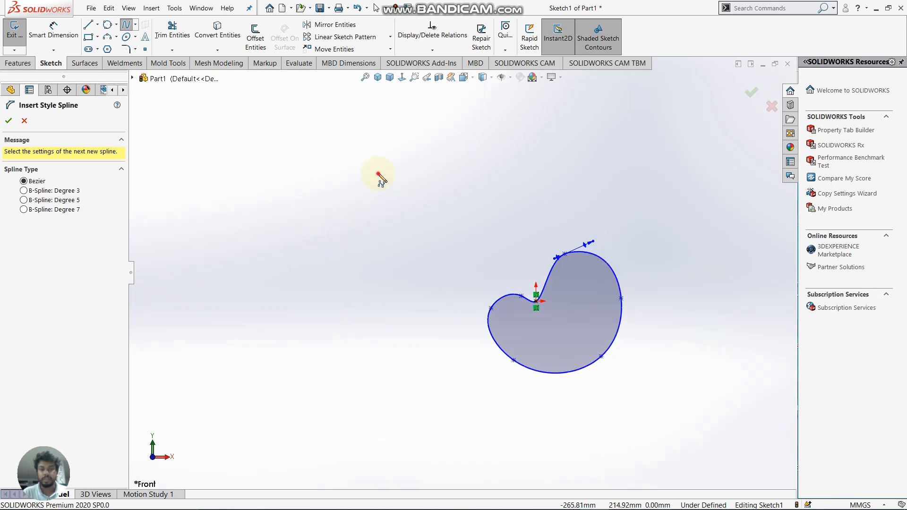
{"action": "key", "text": "Escape"}
{"action": "left_click", "coordinate": [463, 145]}
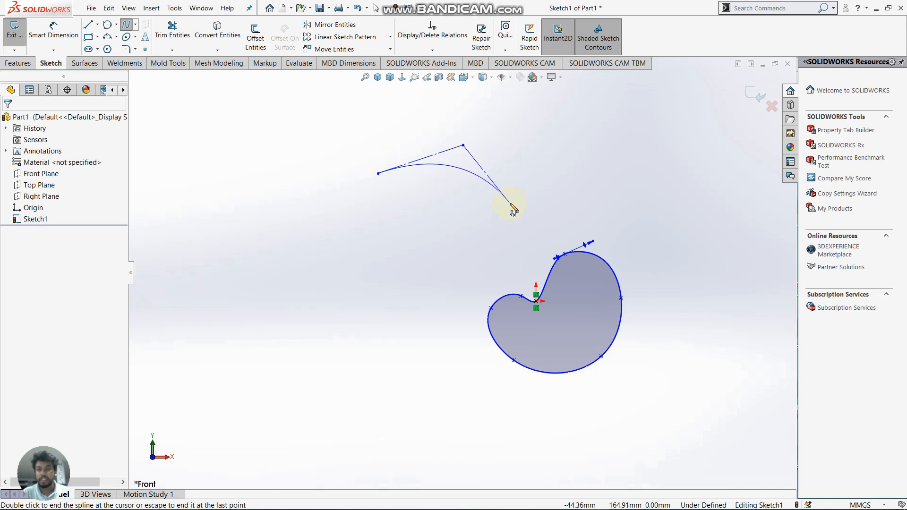
{"action": "left_click", "coordinate": [510, 204]}
{"action": "left_click", "coordinate": [455, 312]}
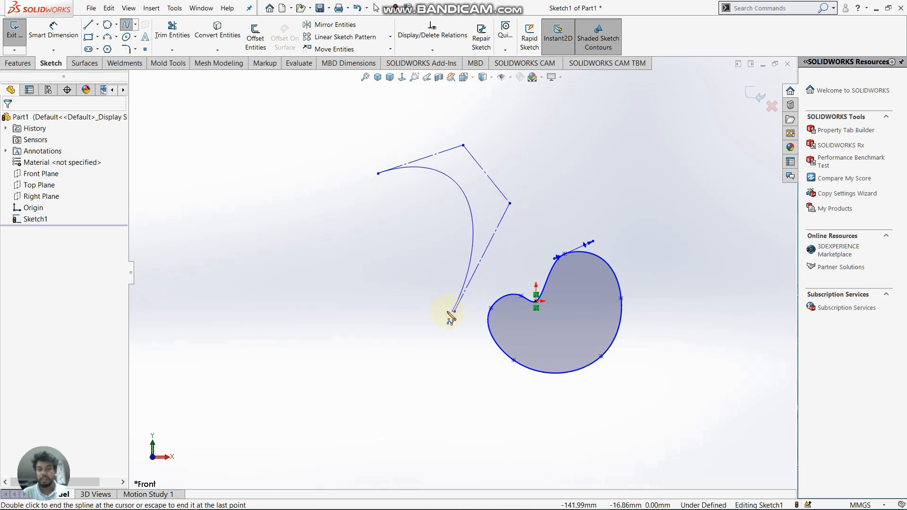
{"action": "left_click", "coordinate": [336, 295]}
{"action": "left_click", "coordinate": [297, 197]}
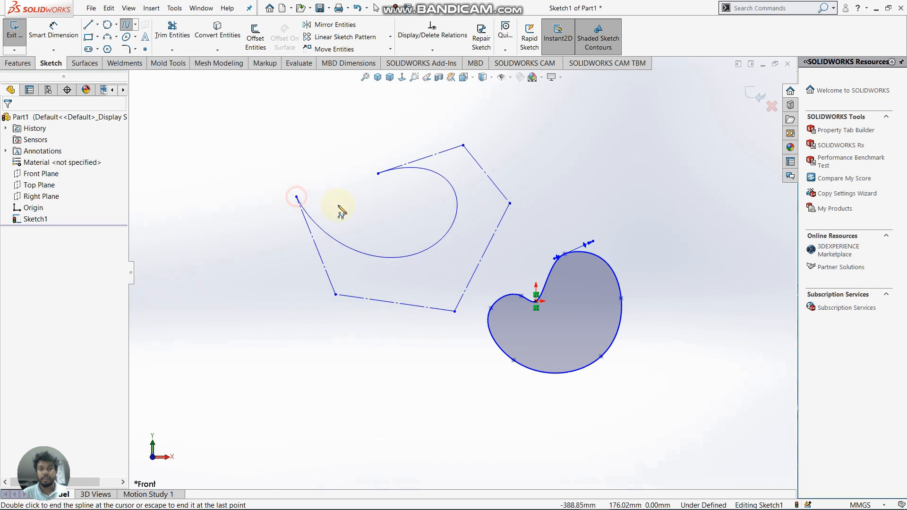
{"action": "left_click", "coordinate": [348, 156]}
{"action": "left_click", "coordinate": [378, 174]}
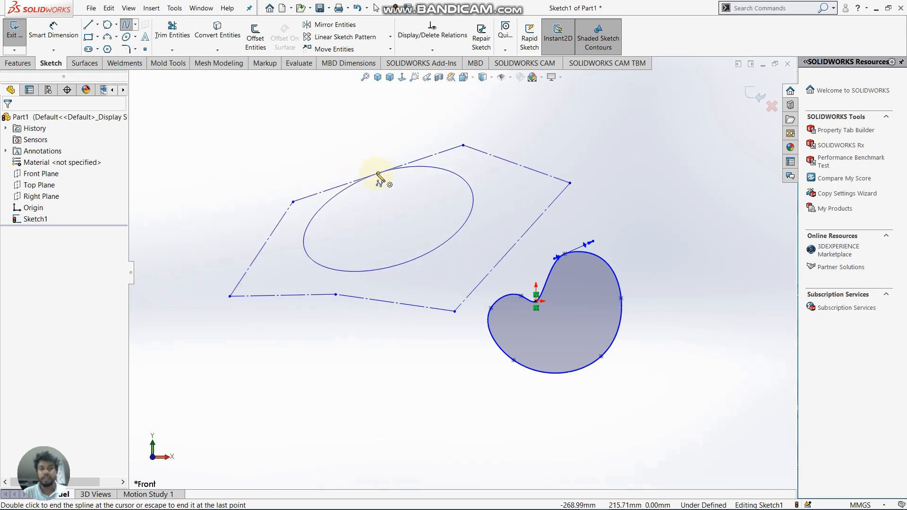
{"action": "left_click", "coordinate": [378, 173]}
{"action": "scroll", "coordinate": [389, 210], "scroll_direction": "down", "scroll_amount": 3}
{"action": "scroll", "coordinate": [388, 206], "scroll_direction": "up", "scroll_amount": 3}
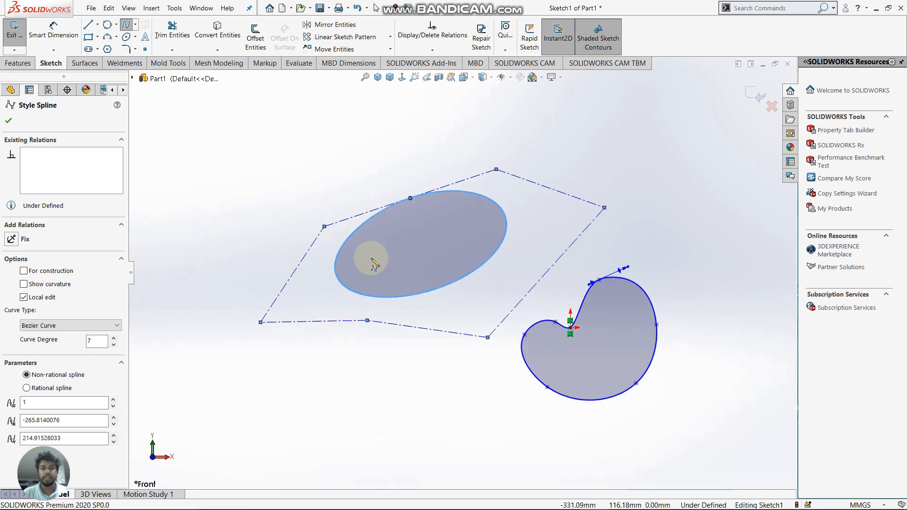
{"action": "scroll", "coordinate": [392, 259], "scroll_direction": "down", "scroll_amount": 2}
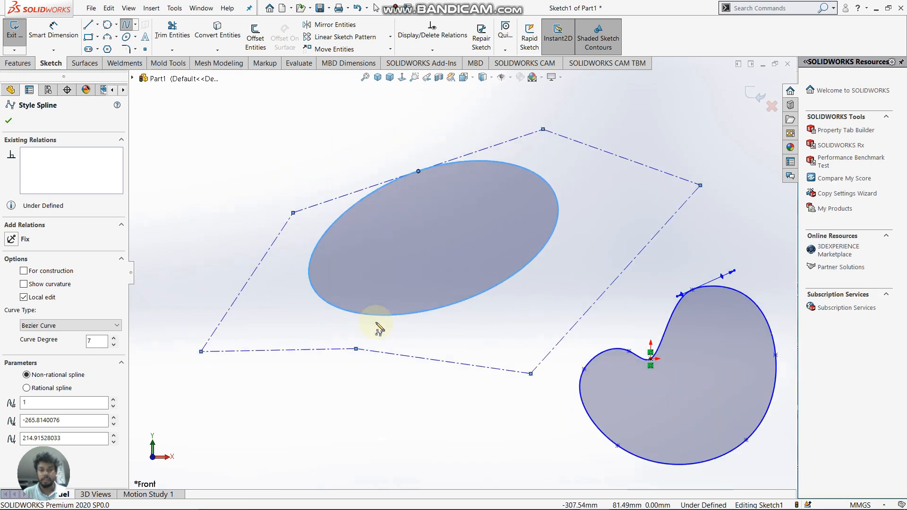
{"action": "left_click", "coordinate": [9, 121]}
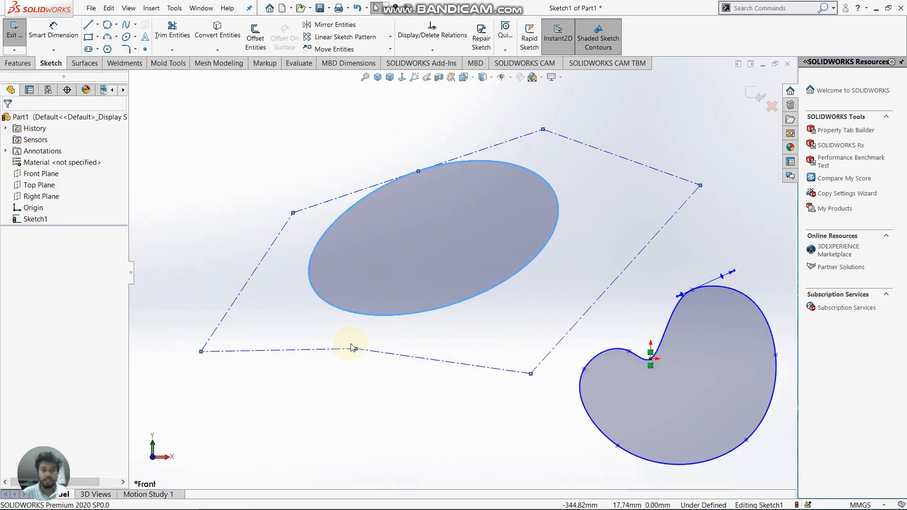
Reshape the style spline by moving its two lower-right control vertices downward and its rightmost vertex inward toward the curve
{"action": "left_click", "coordinate": [356, 383]}
{"action": "left_click_drag", "start_coordinate": [356, 350], "coordinate": [373, 446]}
{"action": "left_click_drag", "start_coordinate": [531, 375], "coordinate": [549, 405]}
{"action": "scroll", "coordinate": [567, 189], "scroll_direction": "up", "scroll_amount": 2}
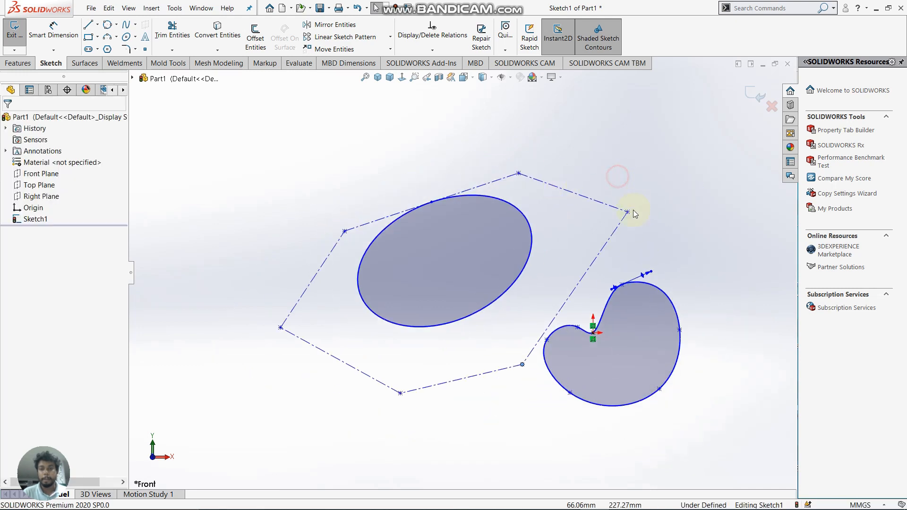
{"action": "left_click_drag", "start_coordinate": [628, 213], "coordinate": [582, 245]}
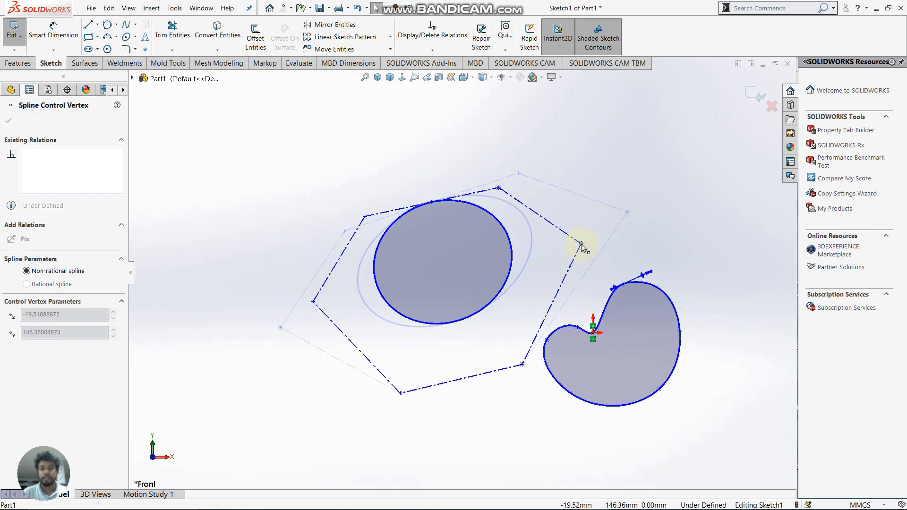
{"action": "left_click", "coordinate": [483, 175]}
{"action": "scroll", "coordinate": [288, 166], "scroll_direction": "up", "scroll_amount": 2}
{"action": "scroll", "coordinate": [290, 169], "scroll_direction": "up", "scroll_amount": 1}
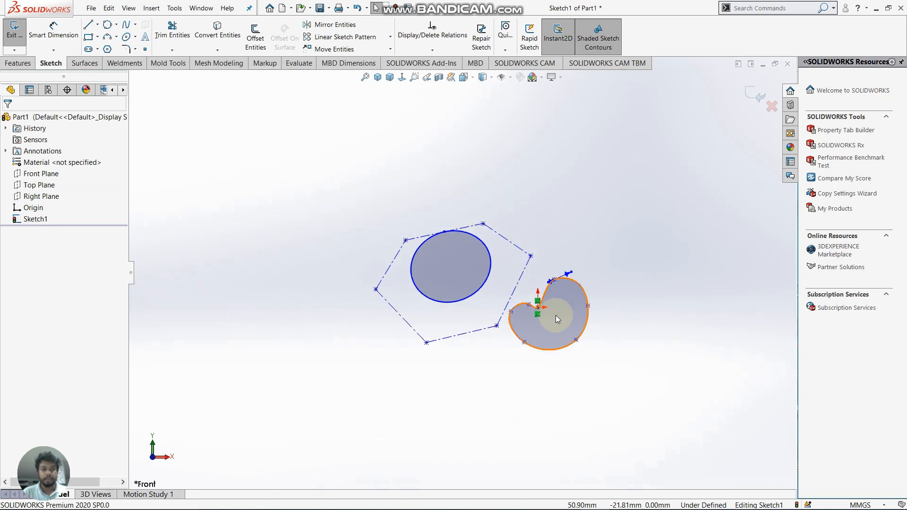
Remove the closed spline at the origin with Power trim, keeping the style spline
{"action": "mouse_move", "coordinate": [523, 8]}
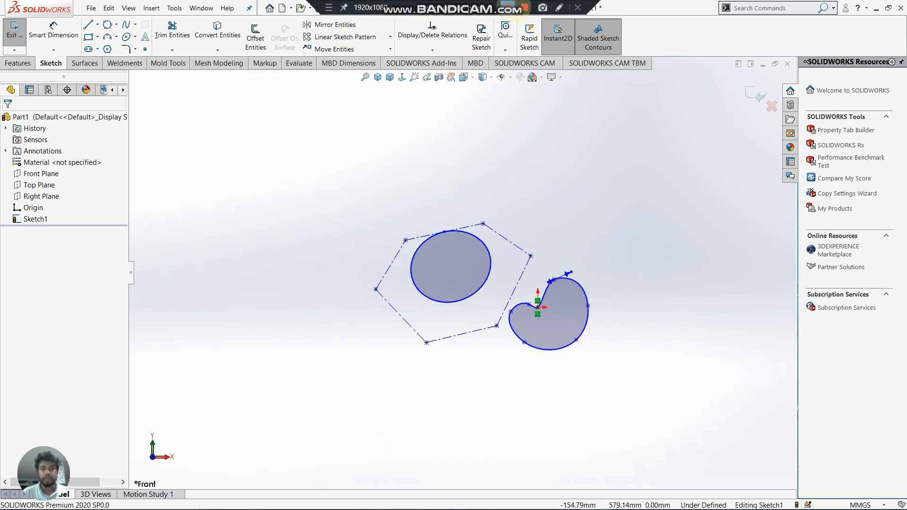
{"action": "scroll", "coordinate": [553, 104], "scroll_direction": "down", "scroll_amount": 1}
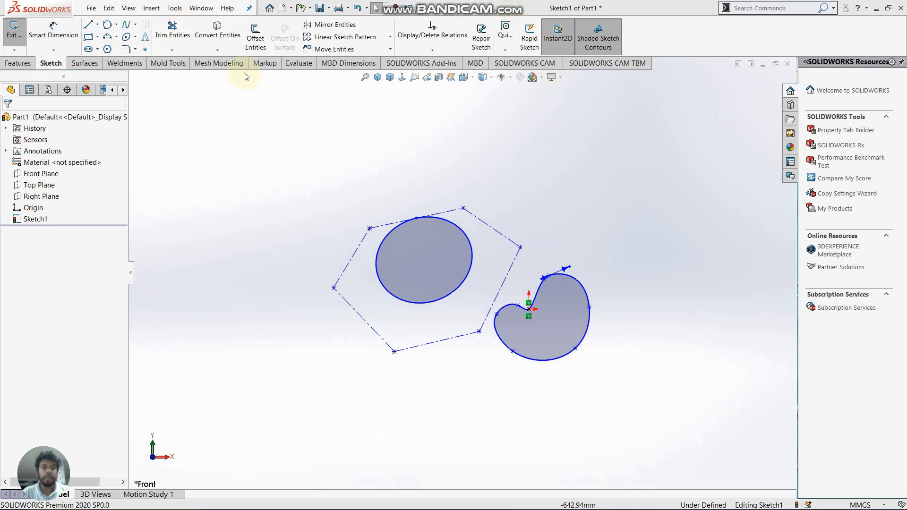
{"action": "left_click", "coordinate": [172, 29]}
{"action": "left_click_drag", "start_coordinate": [574, 290], "coordinate": [565, 342]}
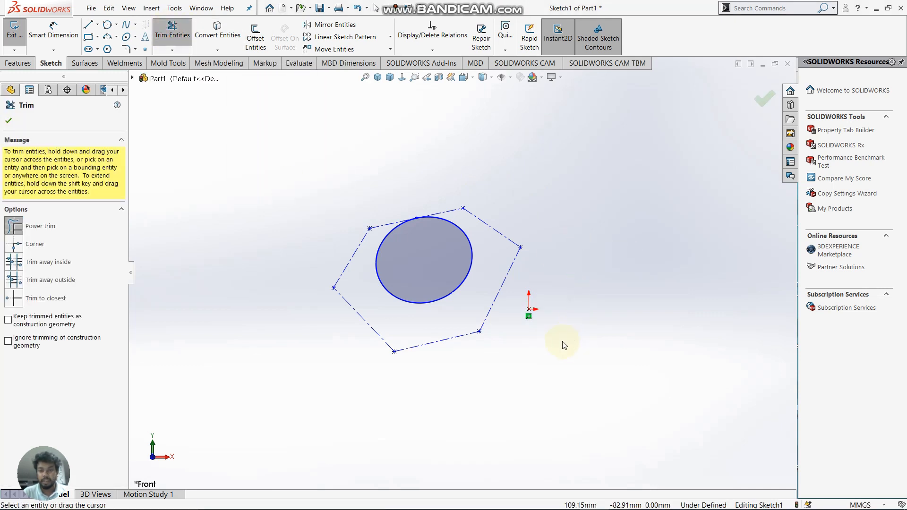
{"action": "left_click", "coordinate": [8, 122]}
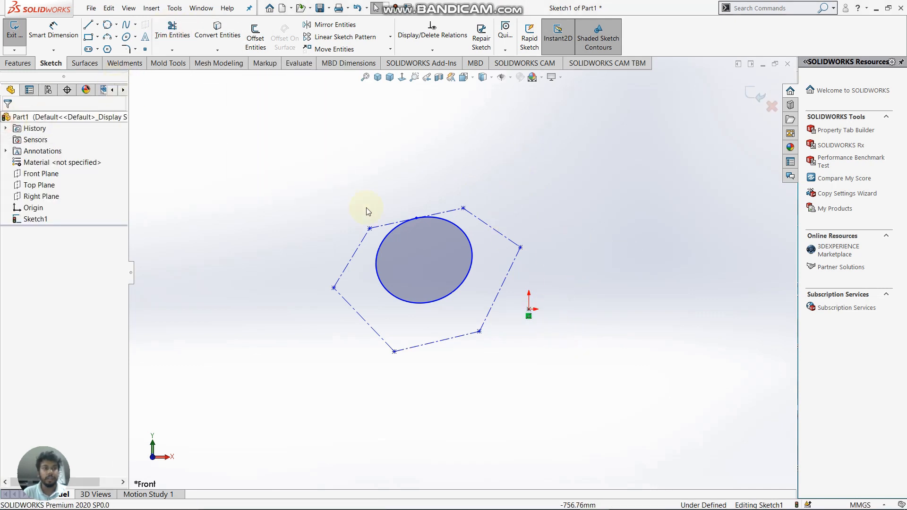
Offset the style spline inward by 10 mm, using the reversed direction and adding the offset dimension
{"action": "left_click", "coordinate": [256, 33]}
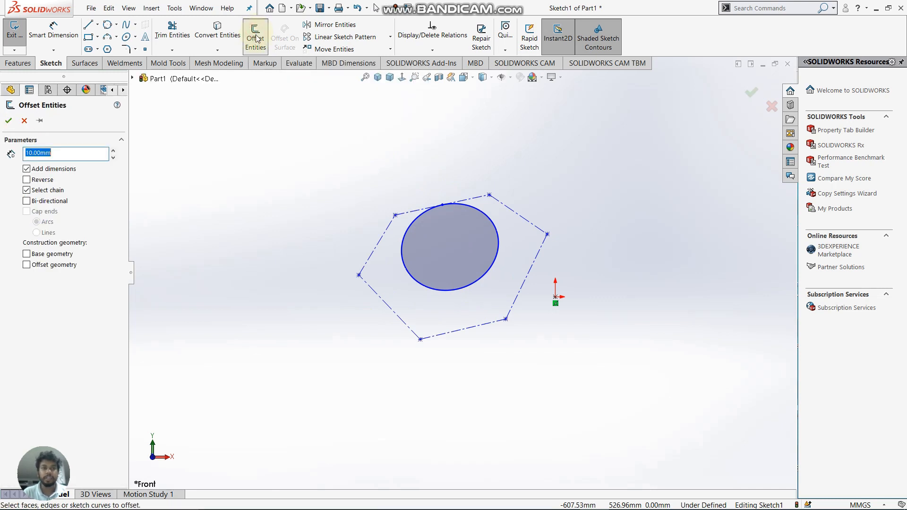
{"action": "left_click", "coordinate": [400, 252]}
{"action": "scroll", "coordinate": [439, 250], "scroll_direction": "down", "scroll_amount": 3}
{"action": "scroll", "coordinate": [460, 261], "scroll_direction": "down", "scroll_amount": 4}
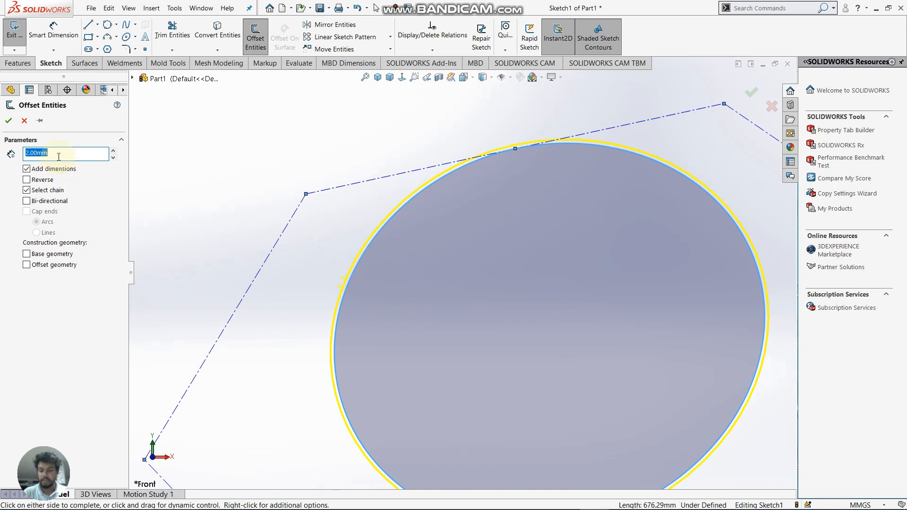
{"action": "type", "text": "10"}
{"action": "key", "text": "Return"}
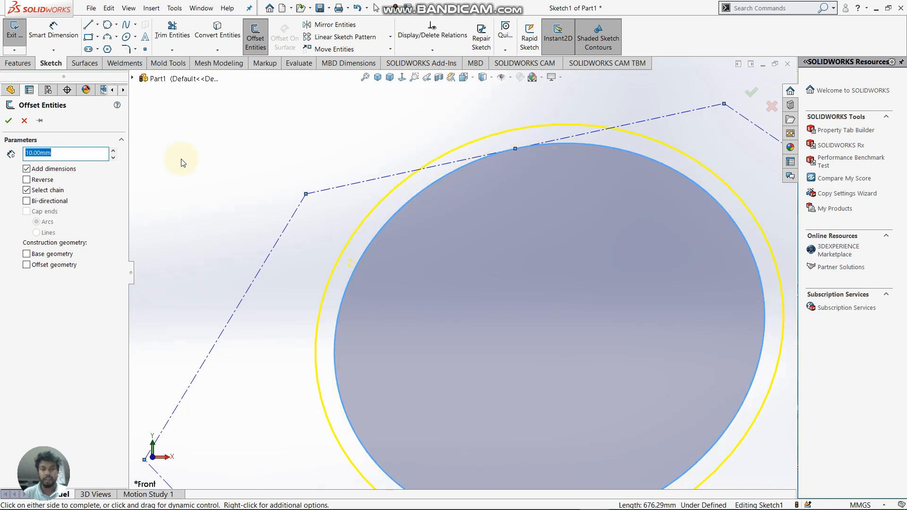
{"action": "scroll", "coordinate": [485, 396], "scroll_direction": "down", "scroll_amount": 2}
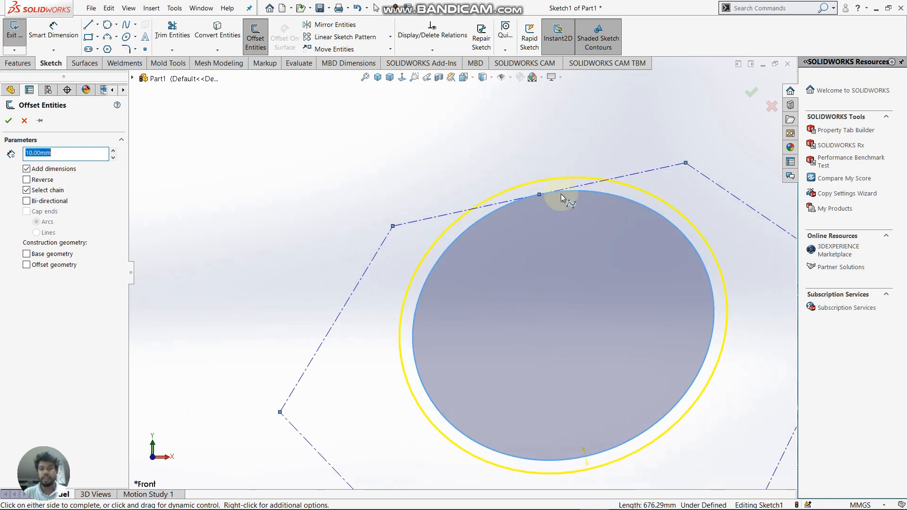
{"action": "left_click", "coordinate": [27, 180]}
{"action": "scroll", "coordinate": [671, 251], "scroll_direction": "down", "scroll_amount": 1}
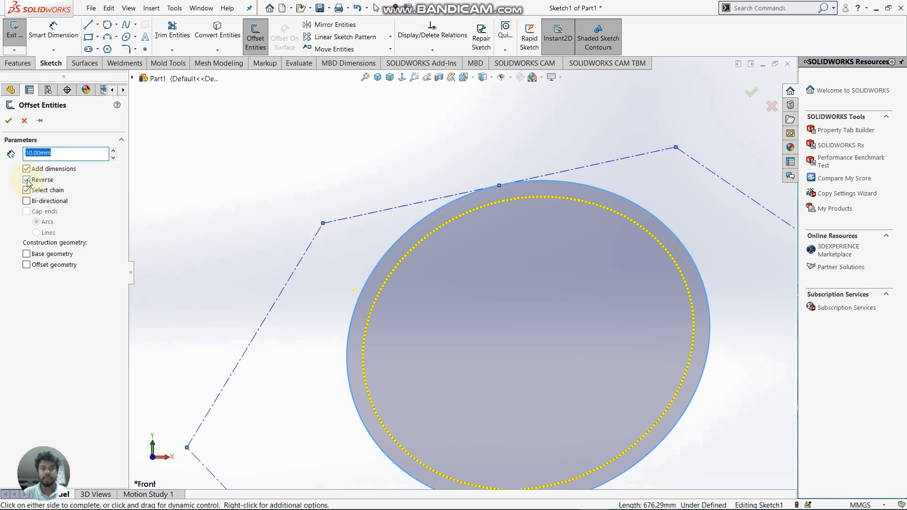
{"action": "left_click", "coordinate": [10, 121]}
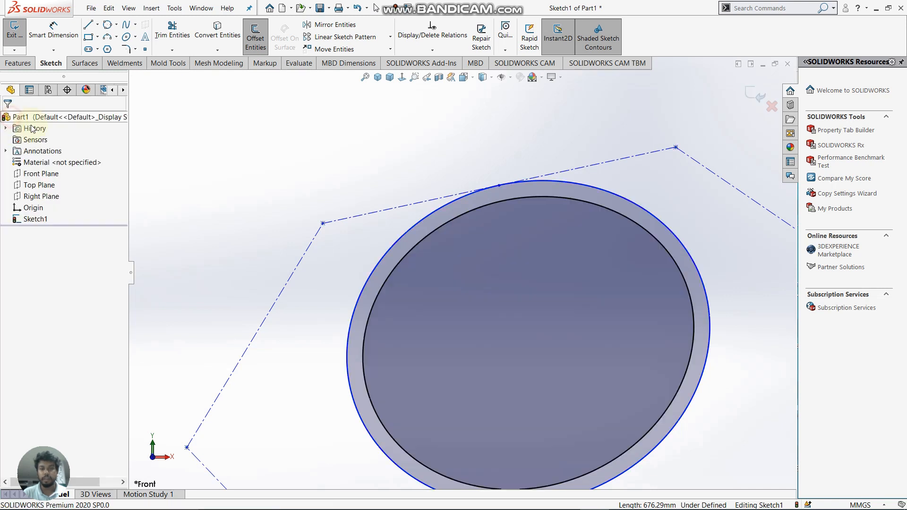
{"action": "scroll", "coordinate": [213, 159], "scroll_direction": "up", "scroll_amount": 3}
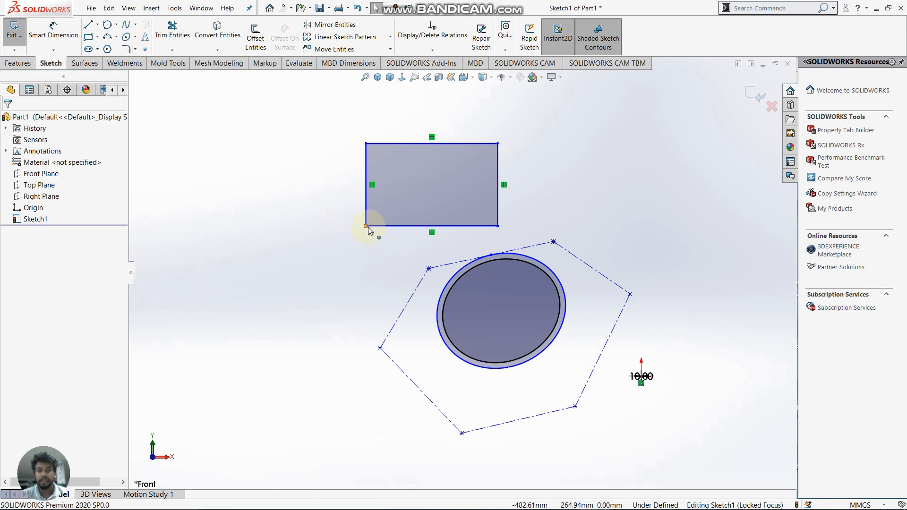
Apply a 20 mm sketch fillet to the lower-left corner of the rectangle above the style spline
{"action": "left_click", "coordinate": [127, 51]}
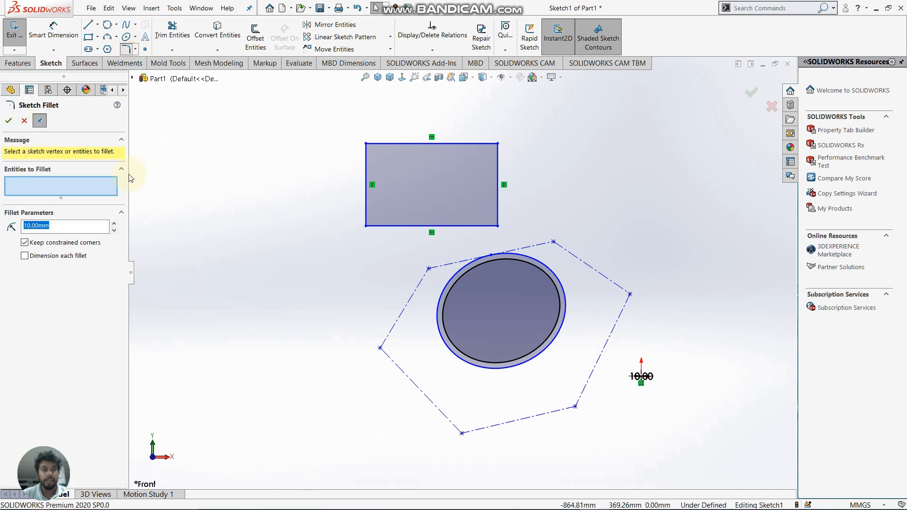
{"action": "left_click", "coordinate": [367, 189]}
{"action": "scroll", "coordinate": [387, 226], "scroll_direction": "down", "scroll_amount": 5}
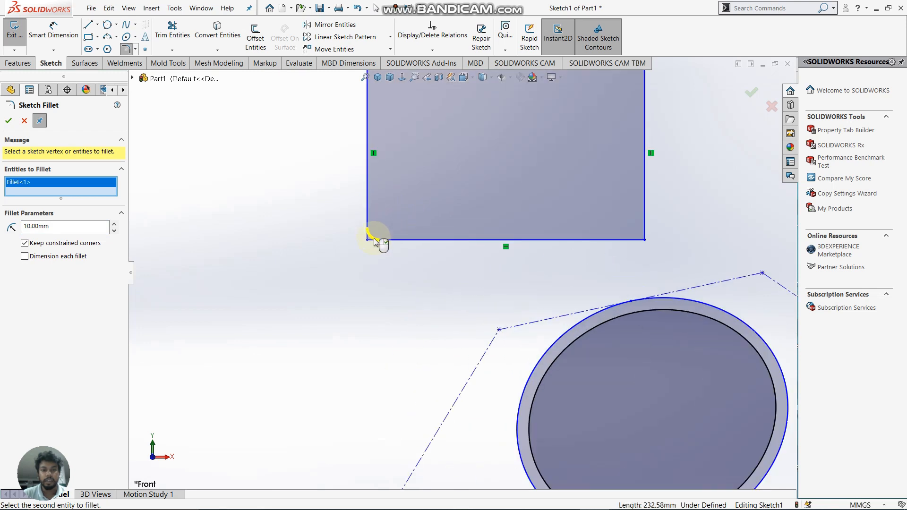
{"action": "left_click", "coordinate": [382, 240]}
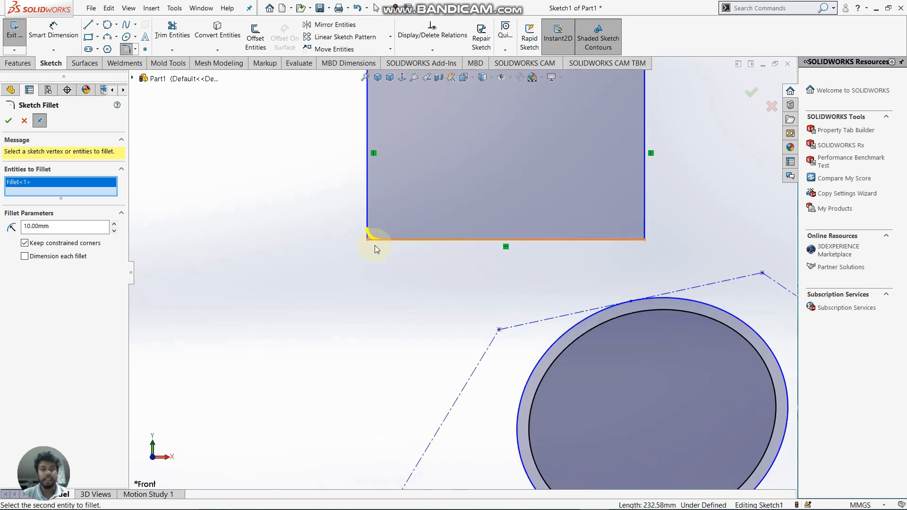
{"action": "double_click", "coordinate": [100, 228]}
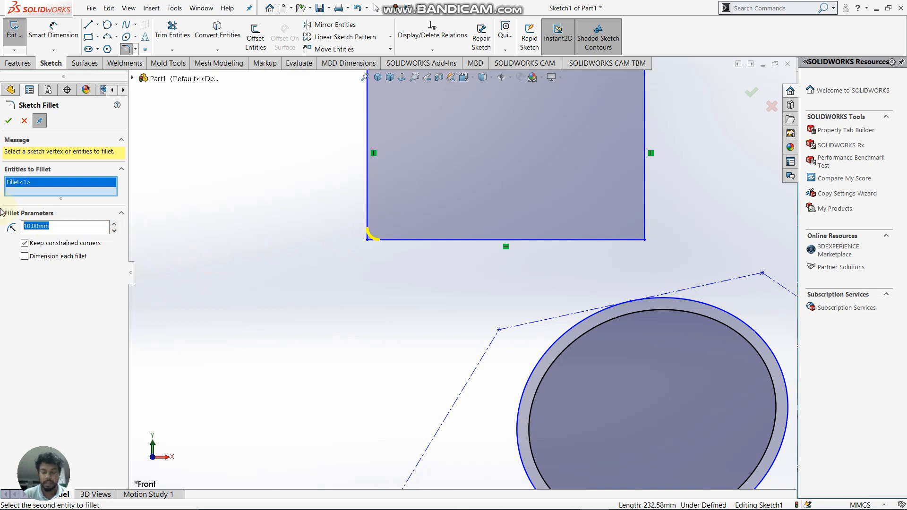
{"action": "type", "text": "20"}
{"action": "key", "text": "Return"}
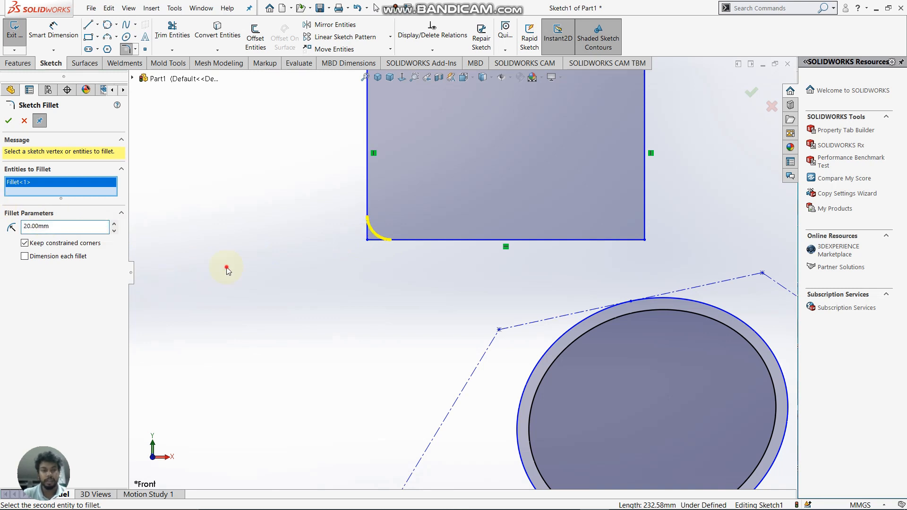
{"action": "left_click", "coordinate": [9, 121]}
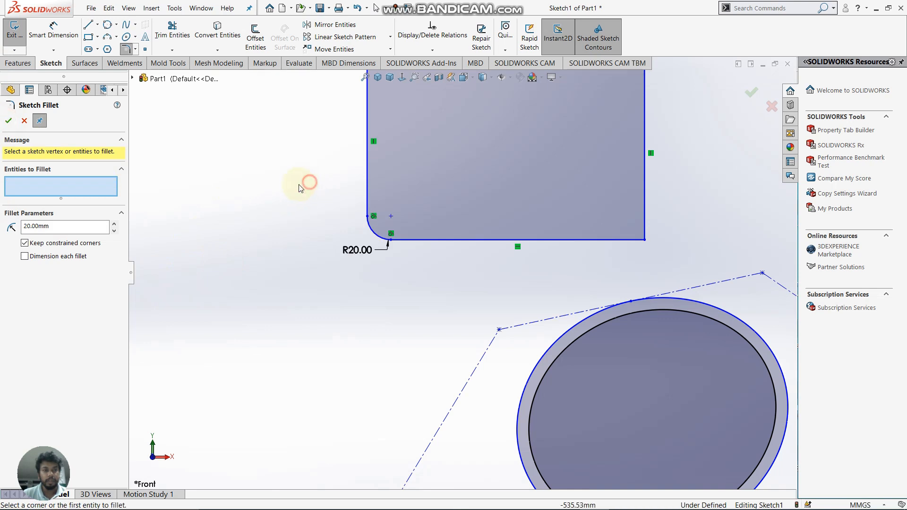
Fillet the rectangle's lower-right corner with the same 20 mm radius and finish the Sketch Fillet command
{"action": "scroll", "coordinate": [501, 235], "scroll_direction": "up", "scroll_amount": 2}
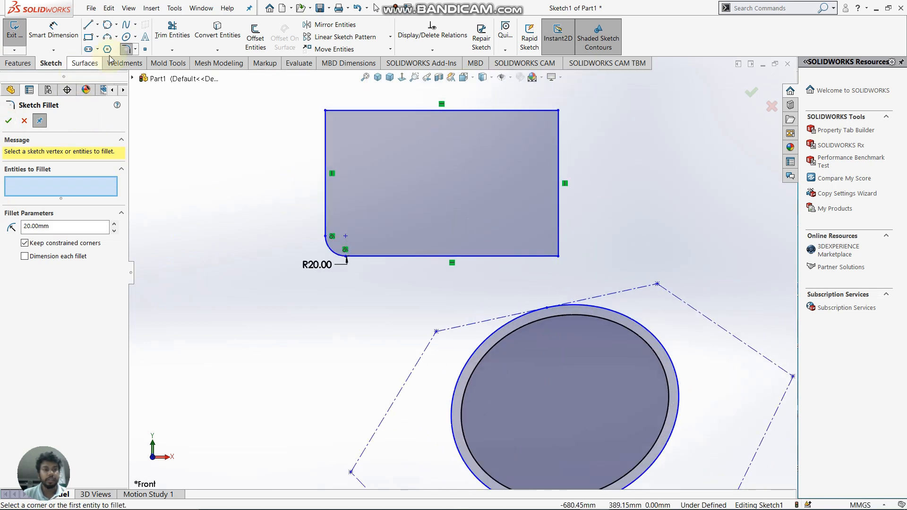
{"action": "left_click", "coordinate": [558, 257]}
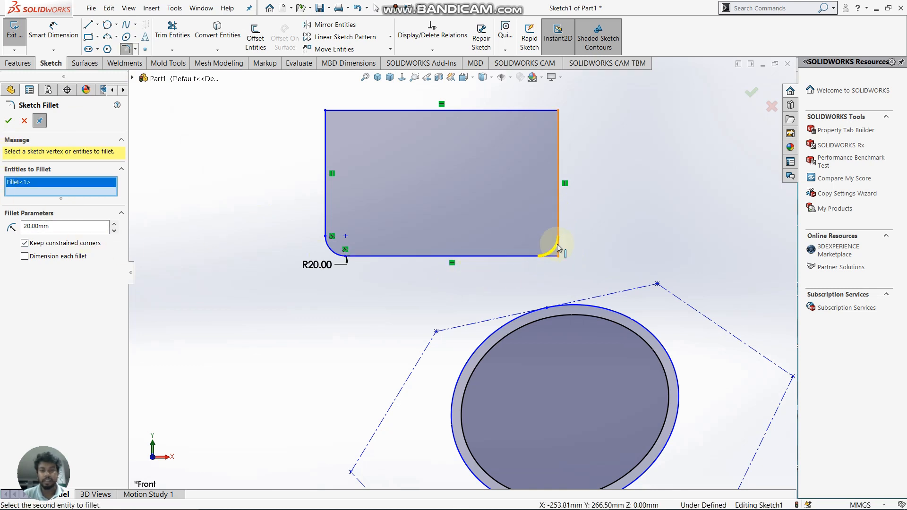
{"action": "left_click", "coordinate": [9, 121]}
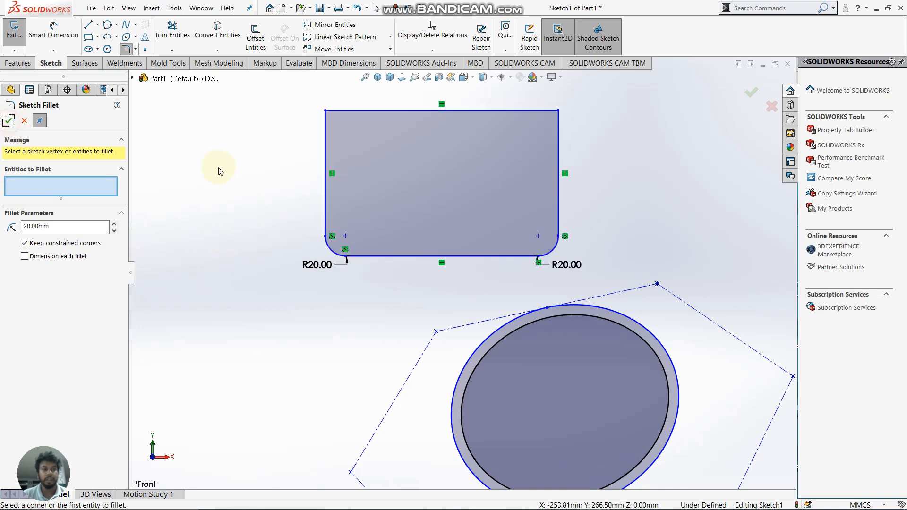
{"action": "scroll", "coordinate": [425, 215], "scroll_direction": "up", "scroll_amount": 3}
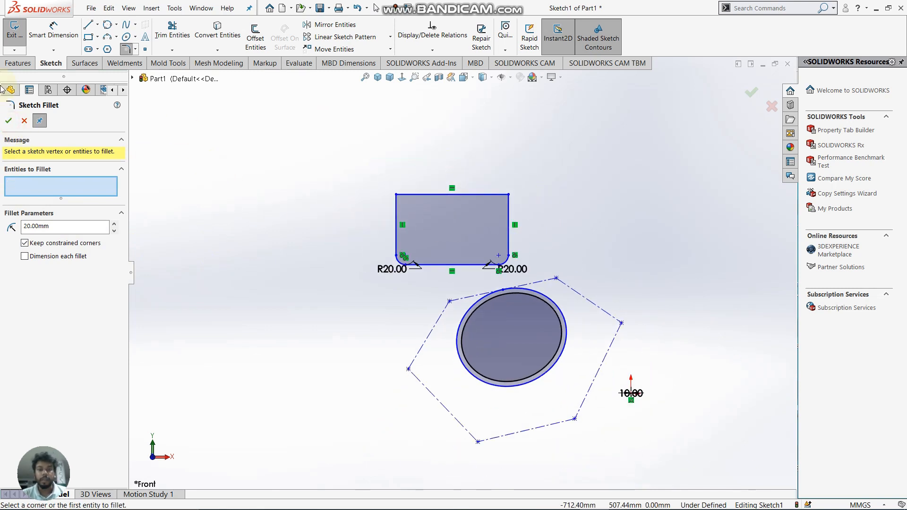
{"action": "left_click", "coordinate": [8, 121]}
{"action": "scroll", "coordinate": [543, 295], "scroll_direction": "down", "scroll_amount": 1}
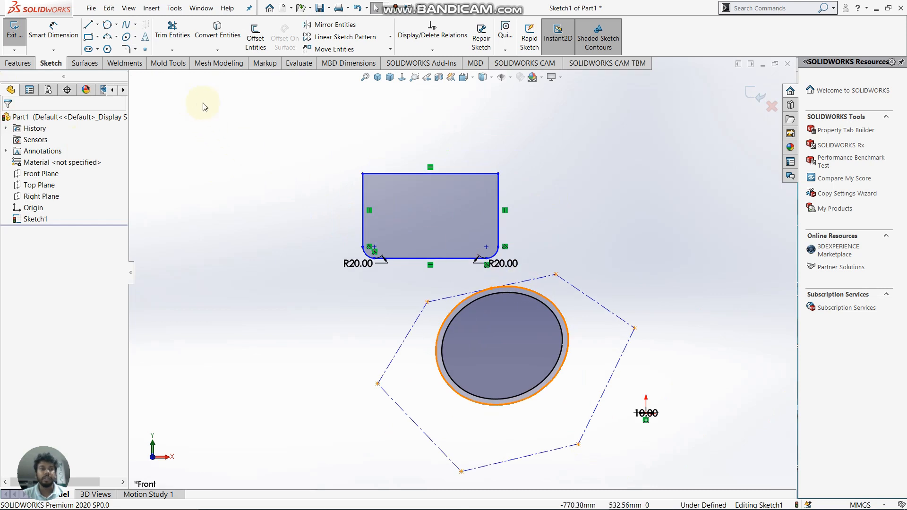